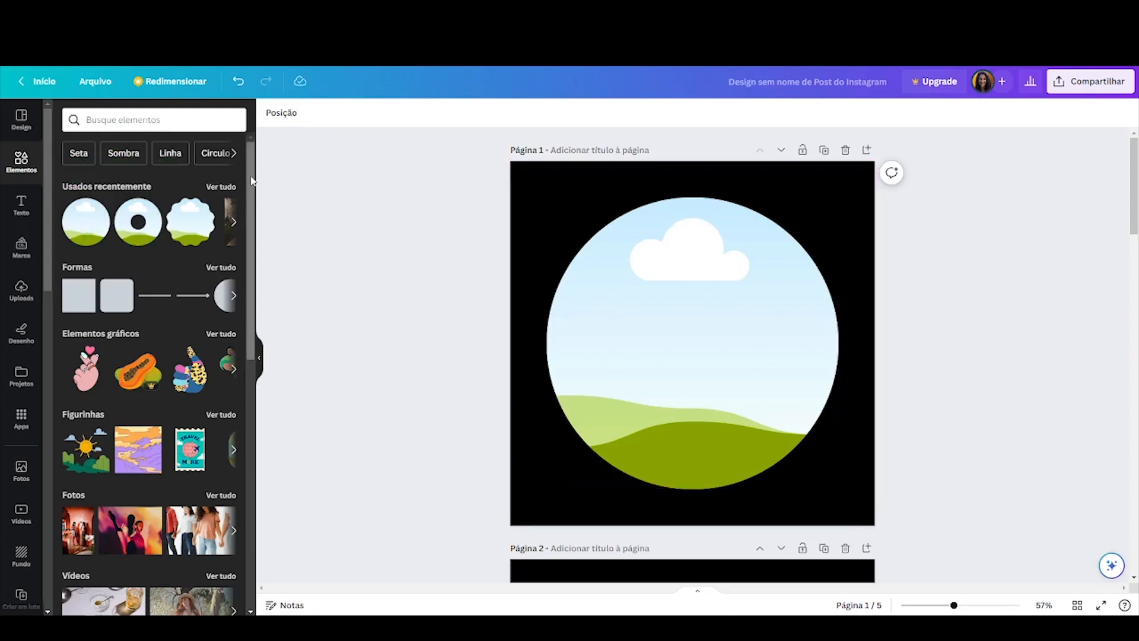
Browse the Frames collection among the elements to see the available frame shapes
{"action": "scroll", "coordinate": [255, 226], "scroll_direction": "down", "scroll_amount": 2}
{"action": "left_click_drag", "start_coordinate": [255, 225], "coordinate": [280, 465]}
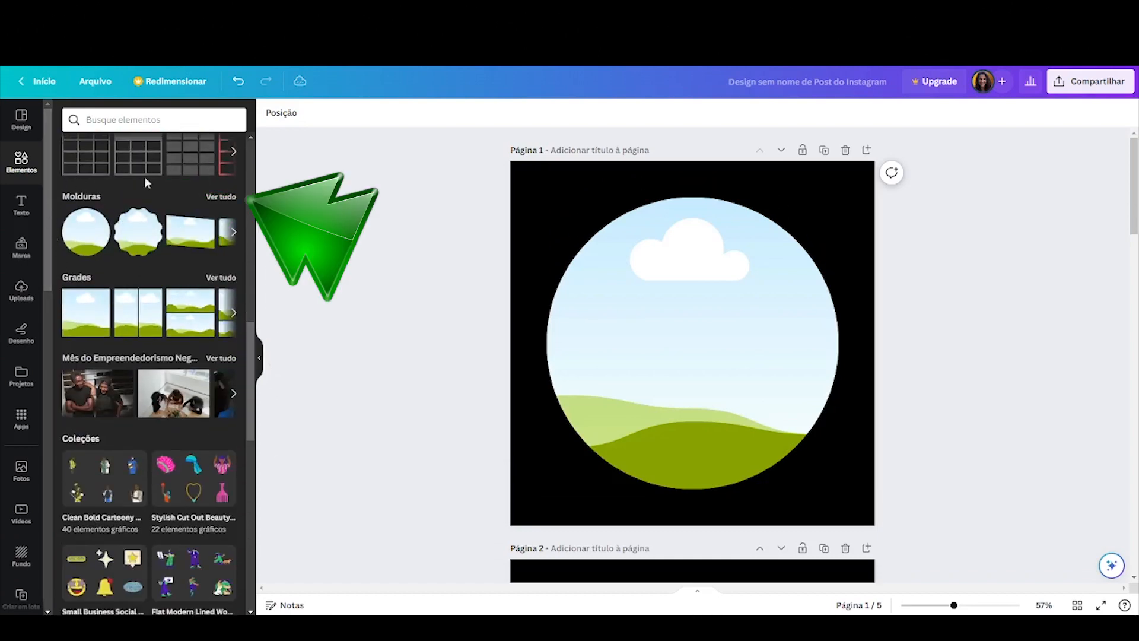
{"action": "left_click", "coordinate": [227, 198]}
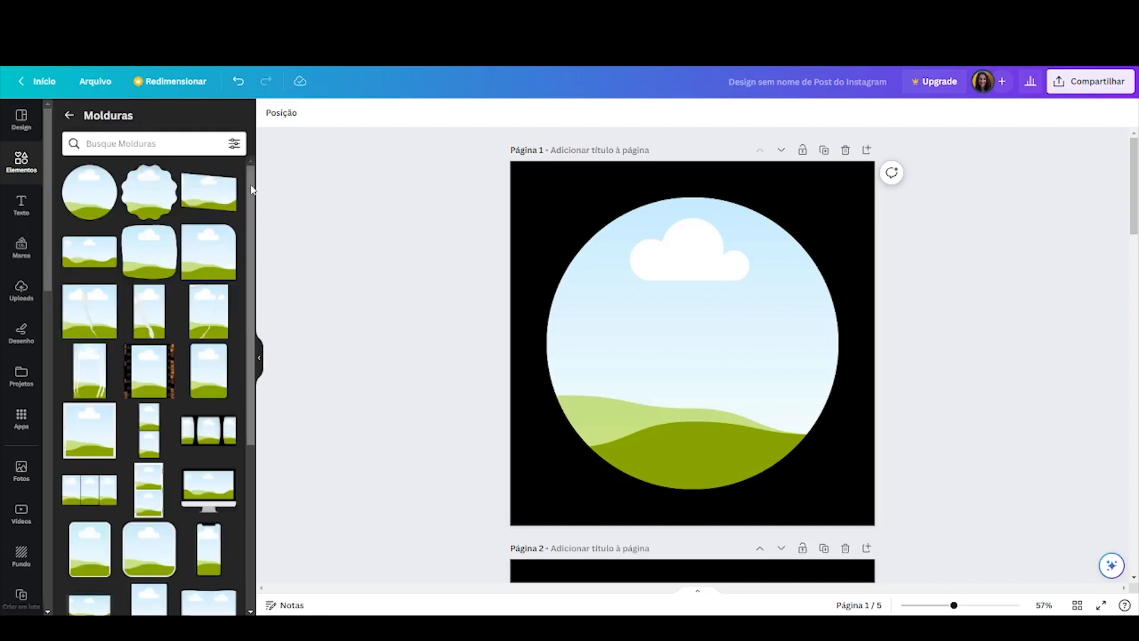
{"action": "scroll", "coordinate": [244, 379], "scroll_direction": "down", "scroll_amount": 5}
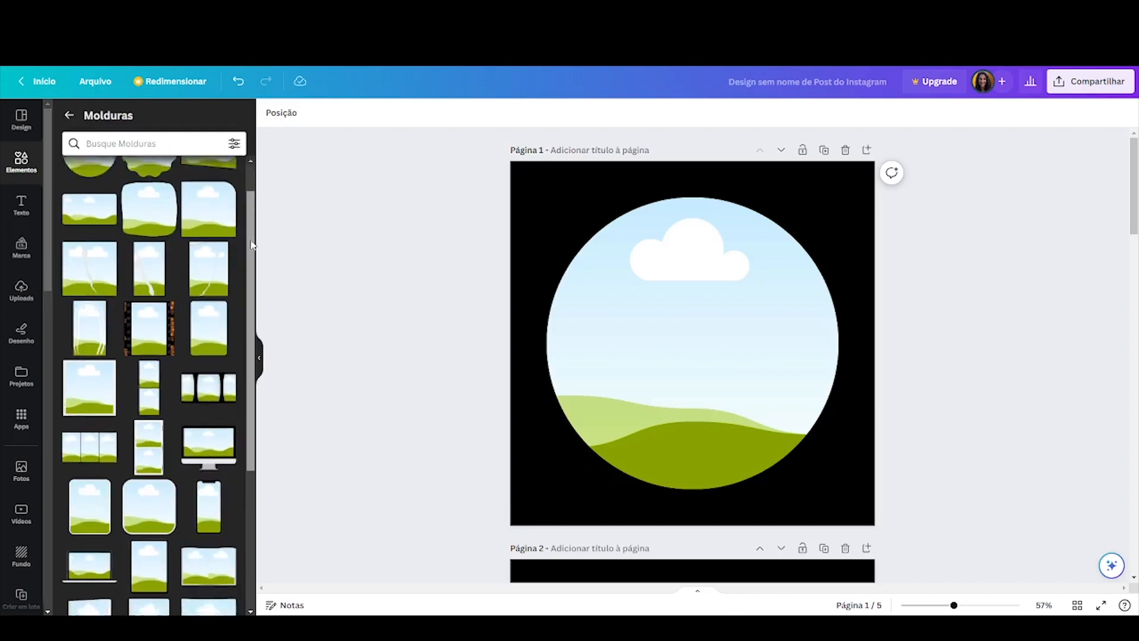
{"action": "scroll", "coordinate": [242, 382], "scroll_direction": "down", "scroll_amount": 10}
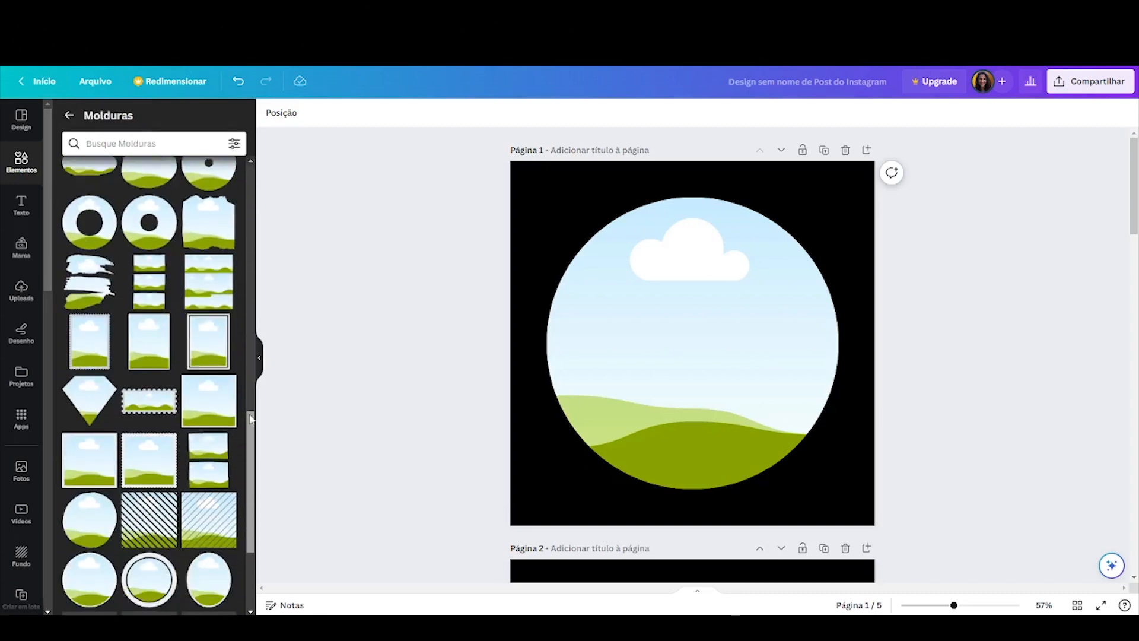
{"action": "scroll", "coordinate": [246, 472], "scroll_direction": "down", "scroll_amount": 4}
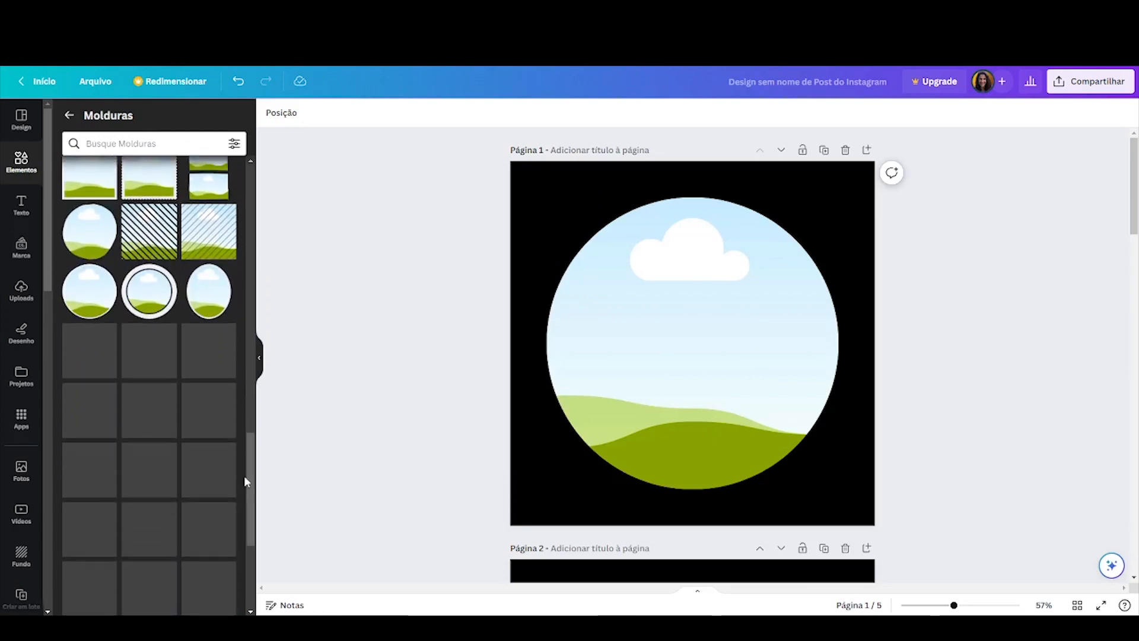
{"action": "scroll", "coordinate": [204, 432], "scroll_direction": "down", "scroll_amount": 5}
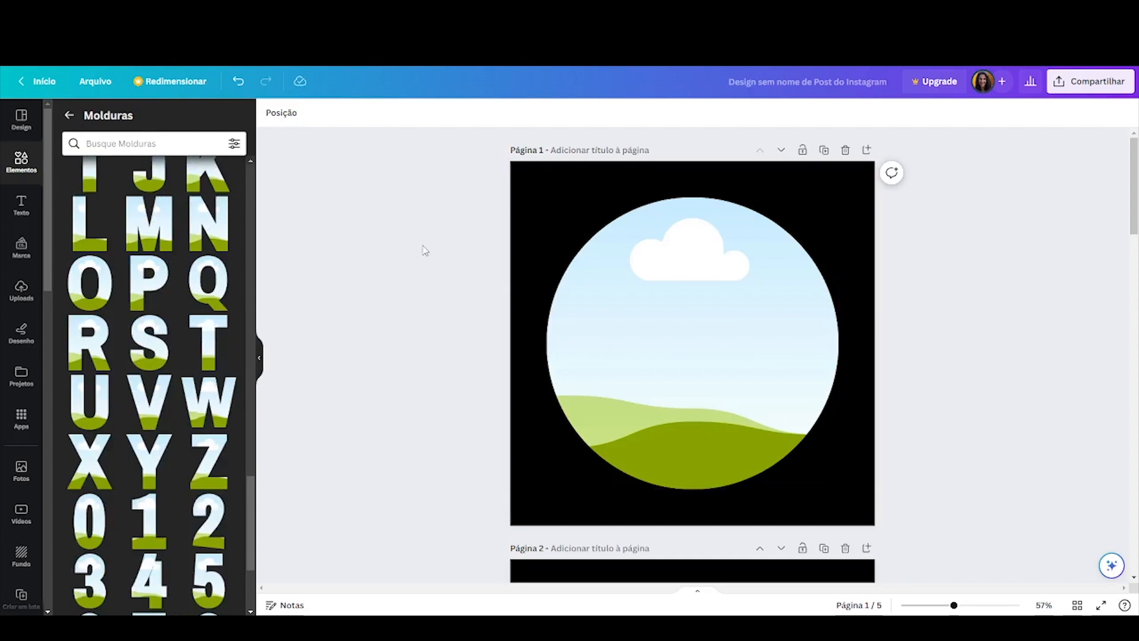
Search photos for coffee and drop the café terrace photo into the circular frame on page 1
{"action": "left_click", "coordinate": [21, 472]}
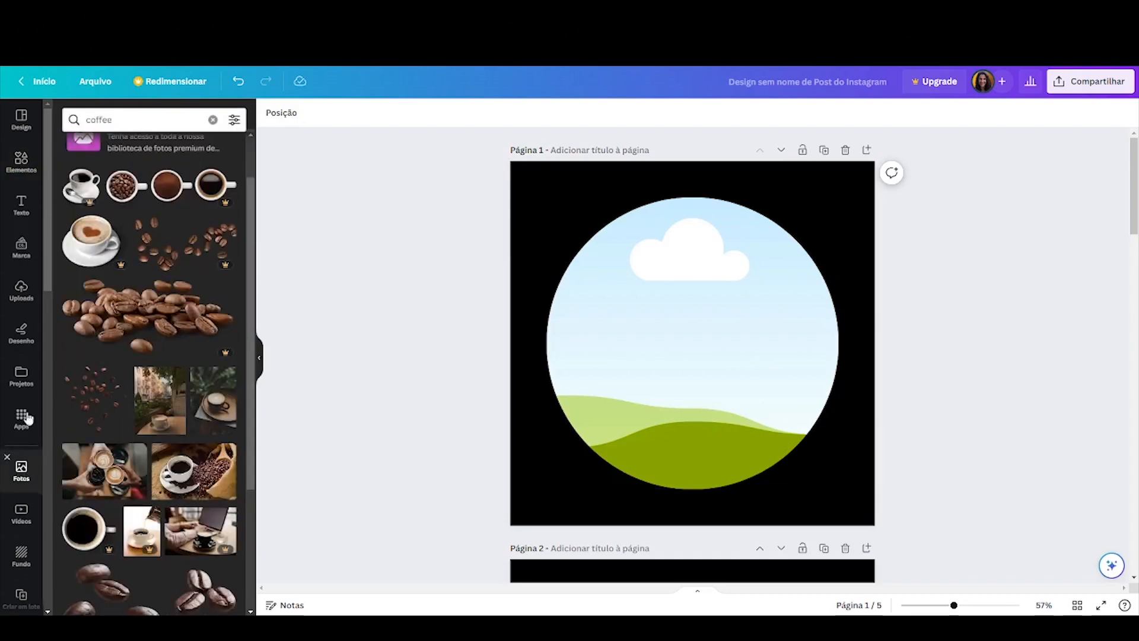
{"action": "left_click", "coordinate": [213, 119]}
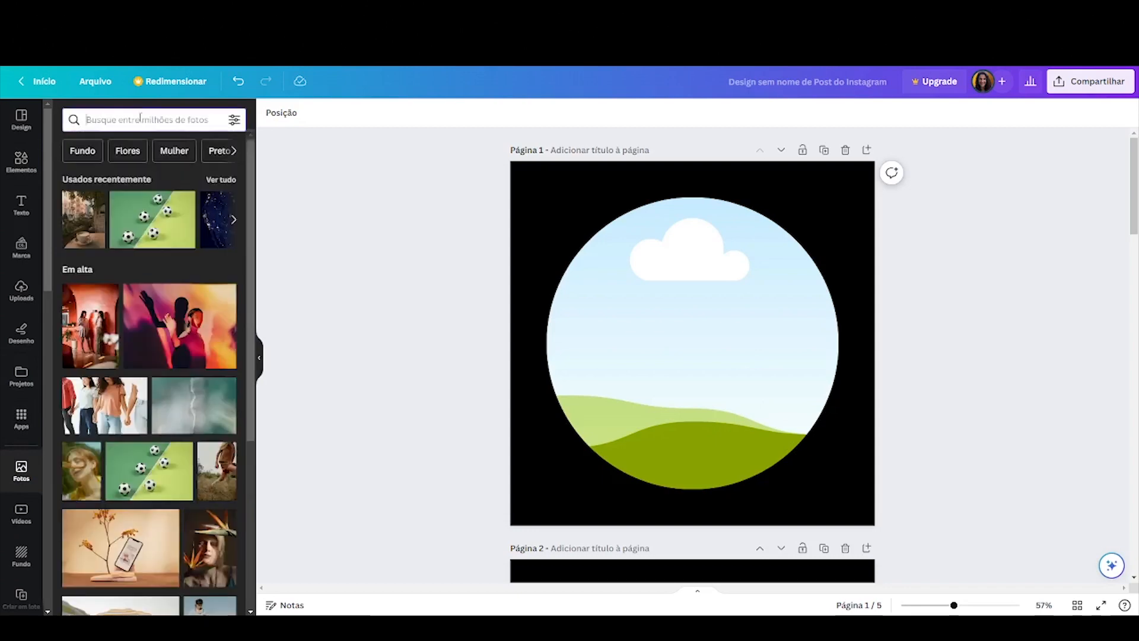
{"action": "type", "text": "coffee"}
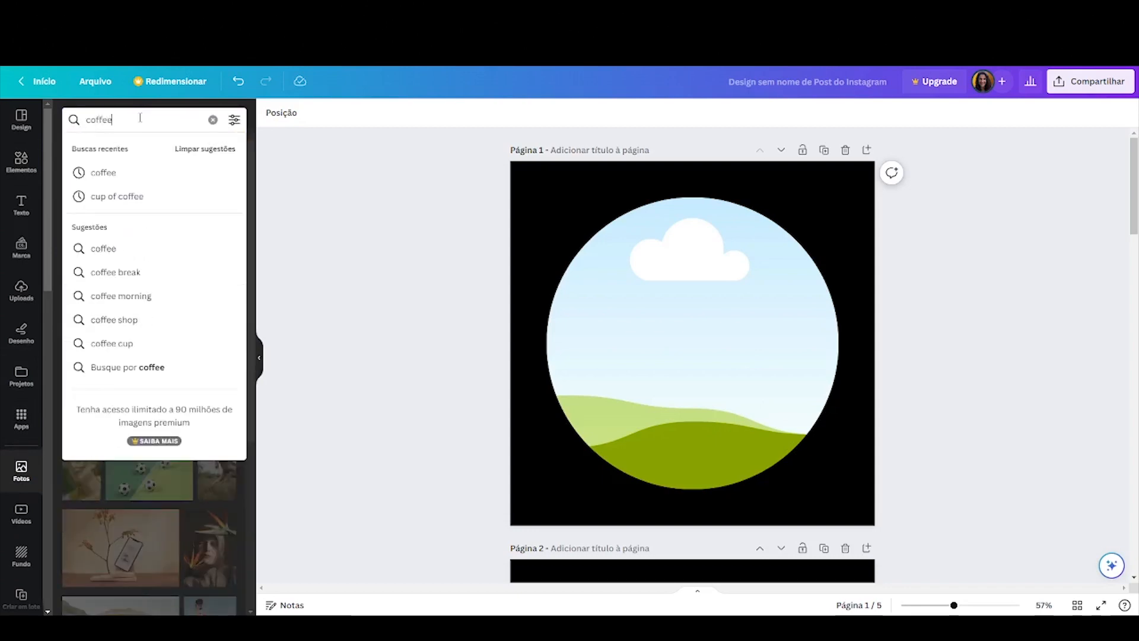
{"action": "key", "text": "Return"}
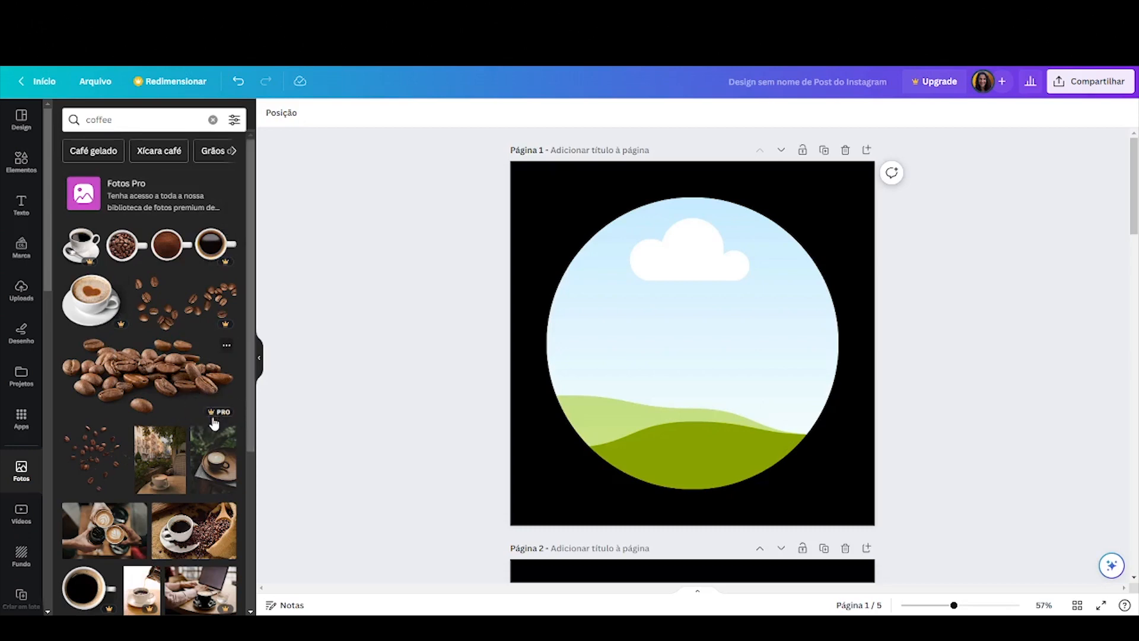
{"action": "scroll", "coordinate": [207, 270], "scroll_direction": "down", "scroll_amount": 2}
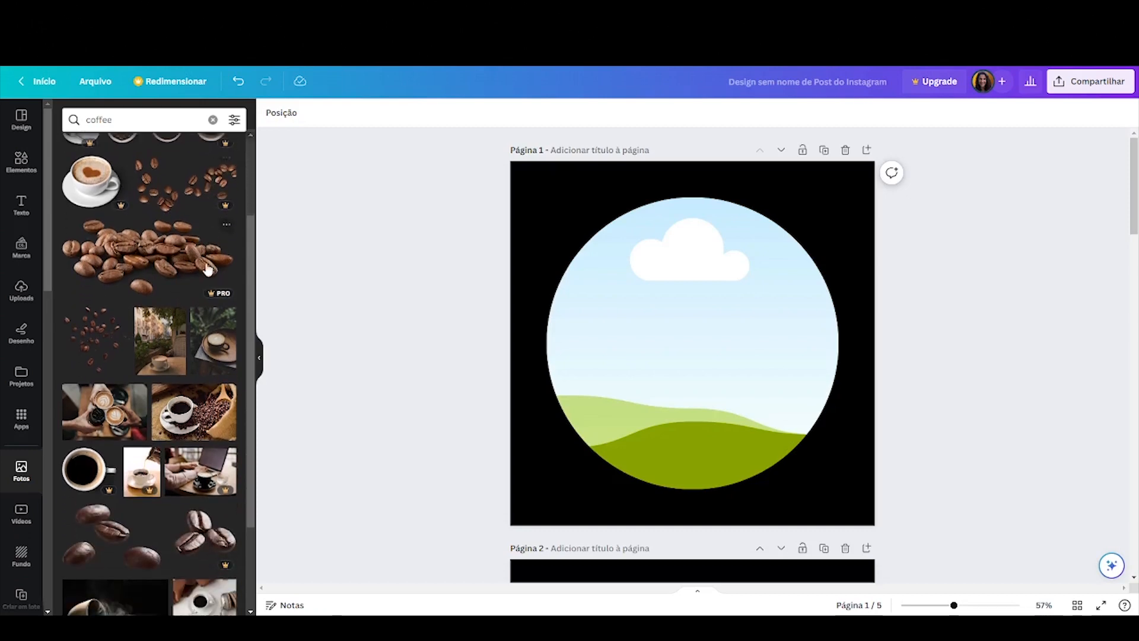
{"action": "scroll", "coordinate": [207, 269], "scroll_direction": "down", "scroll_amount": 1}
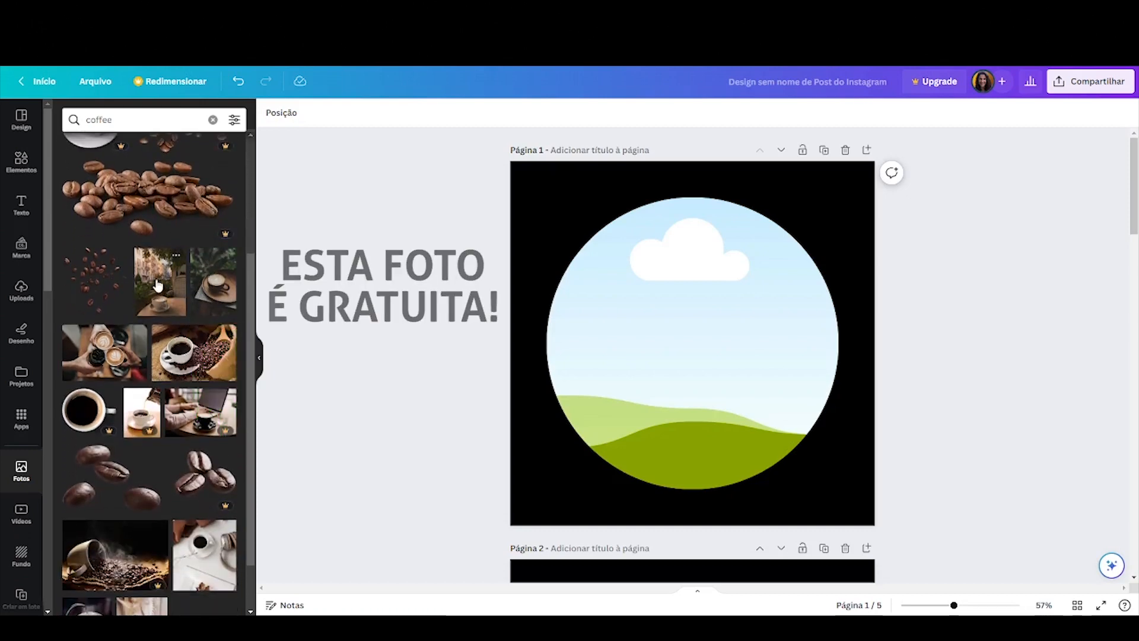
{"action": "left_click_drag", "start_coordinate": [158, 285], "coordinate": [657, 303]}
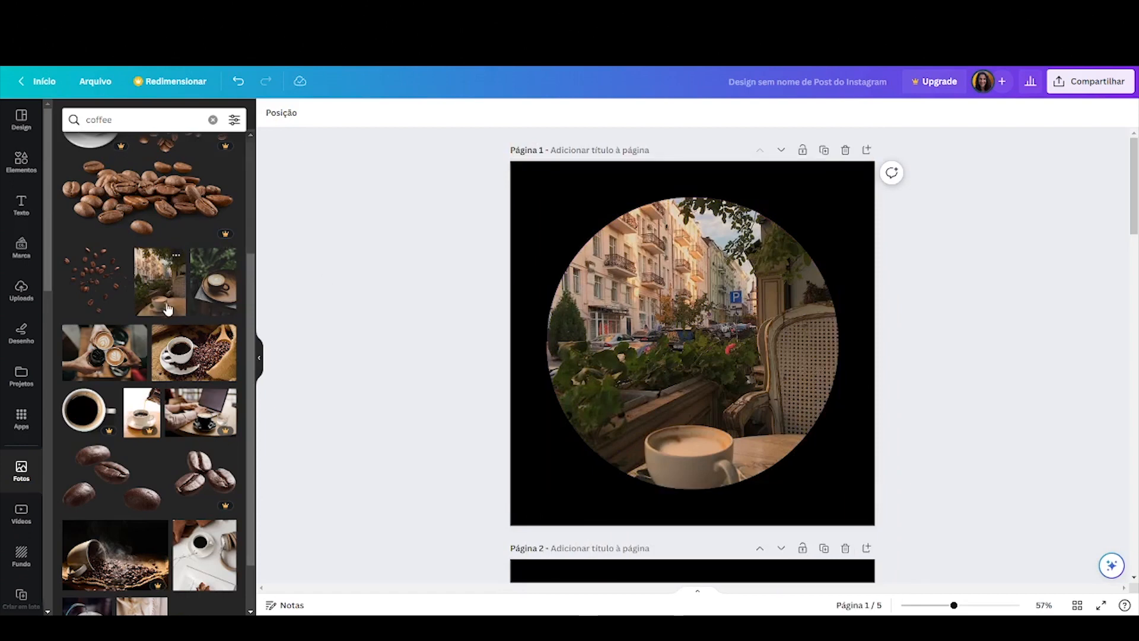
Enlarge and reposition the coffee photo inside the circular frame to centre the cup
{"action": "left_click_drag", "start_coordinate": [182, 295], "coordinate": [560, 240]}
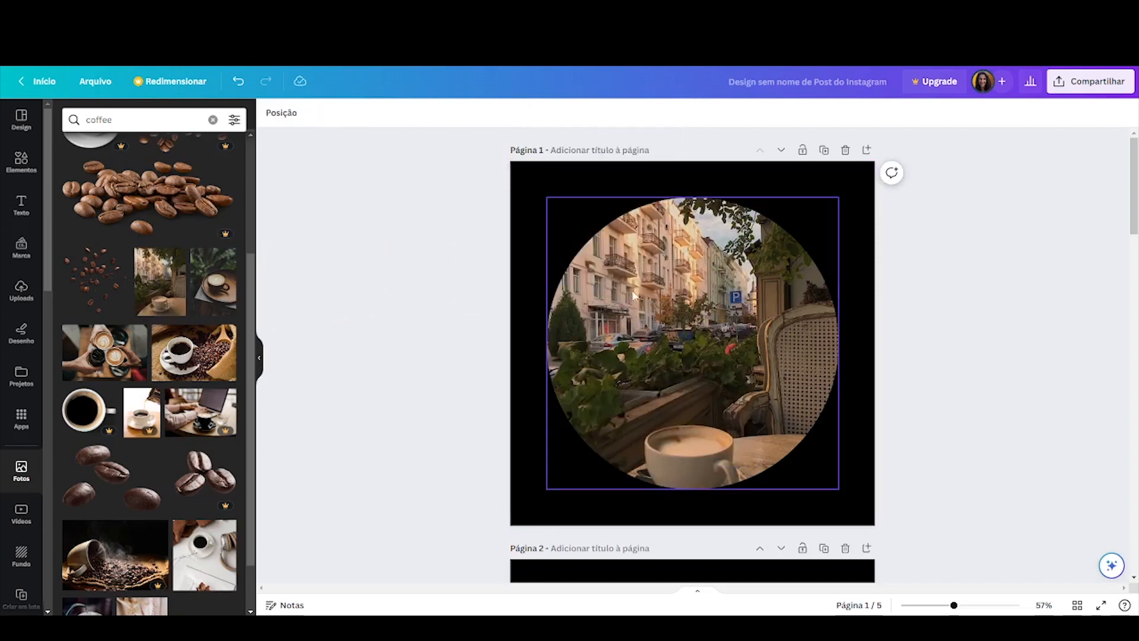
{"action": "double_click", "coordinate": [714, 274]}
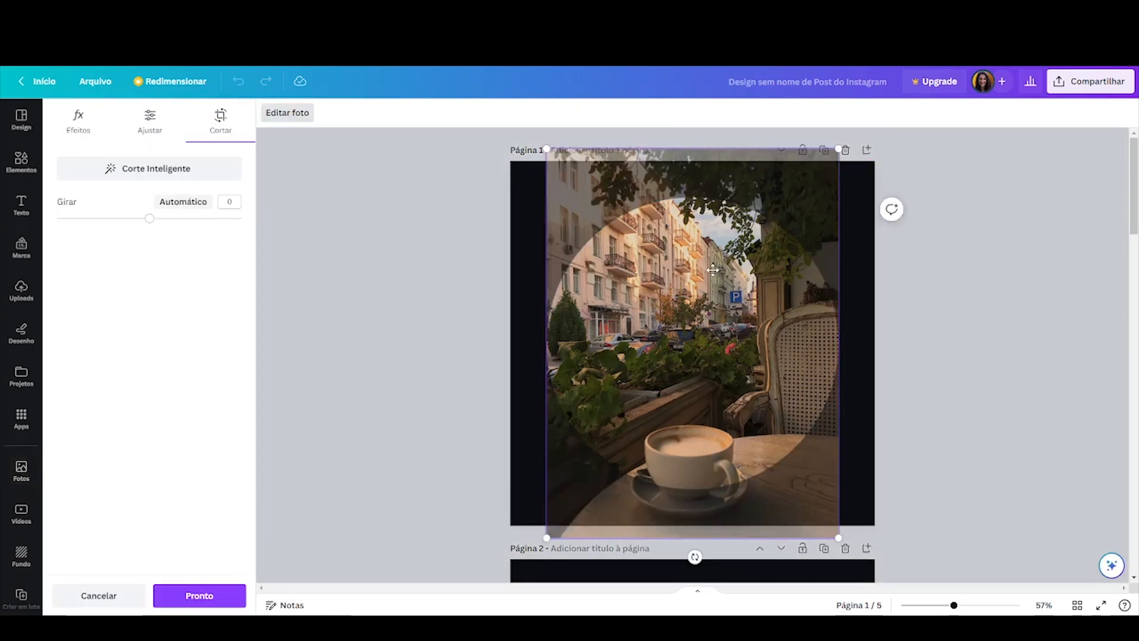
{"action": "left_click_drag", "start_coordinate": [547, 150], "coordinate": [520, 81]}
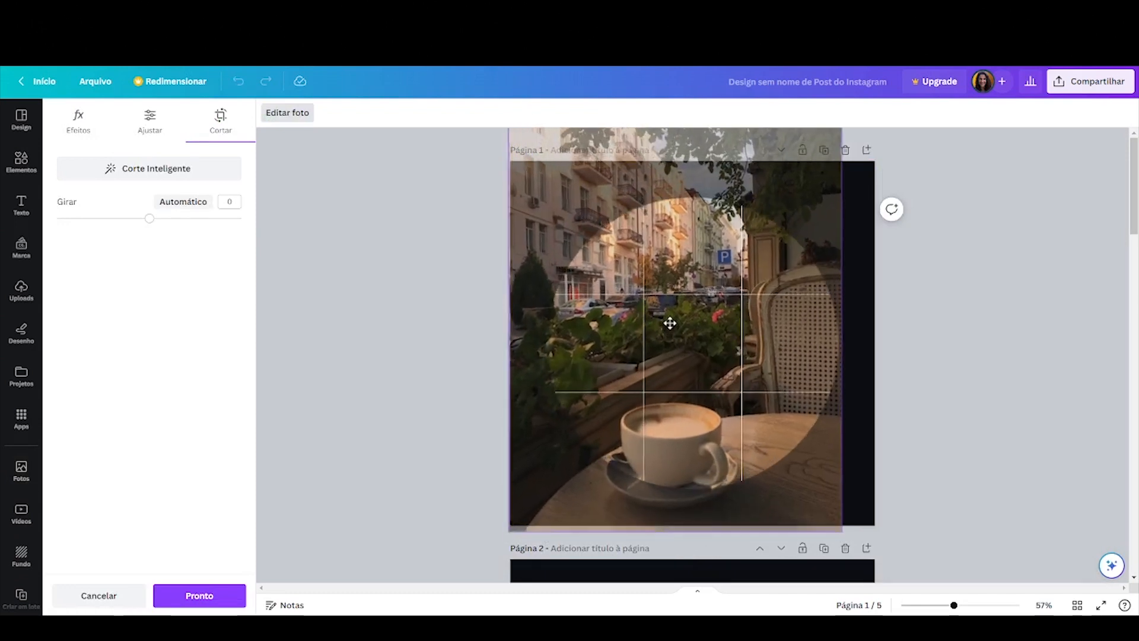
{"action": "left_click_drag", "start_coordinate": [670, 322], "coordinate": [691, 279]}
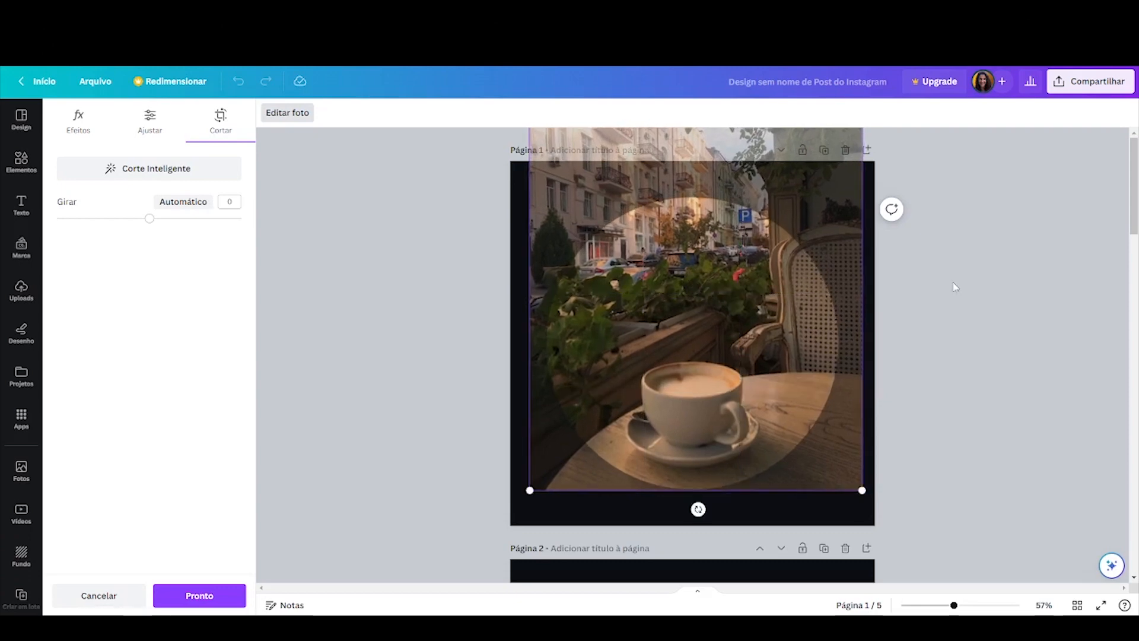
{"action": "key", "text": "Return"}
{"action": "left_click", "coordinate": [973, 281]}
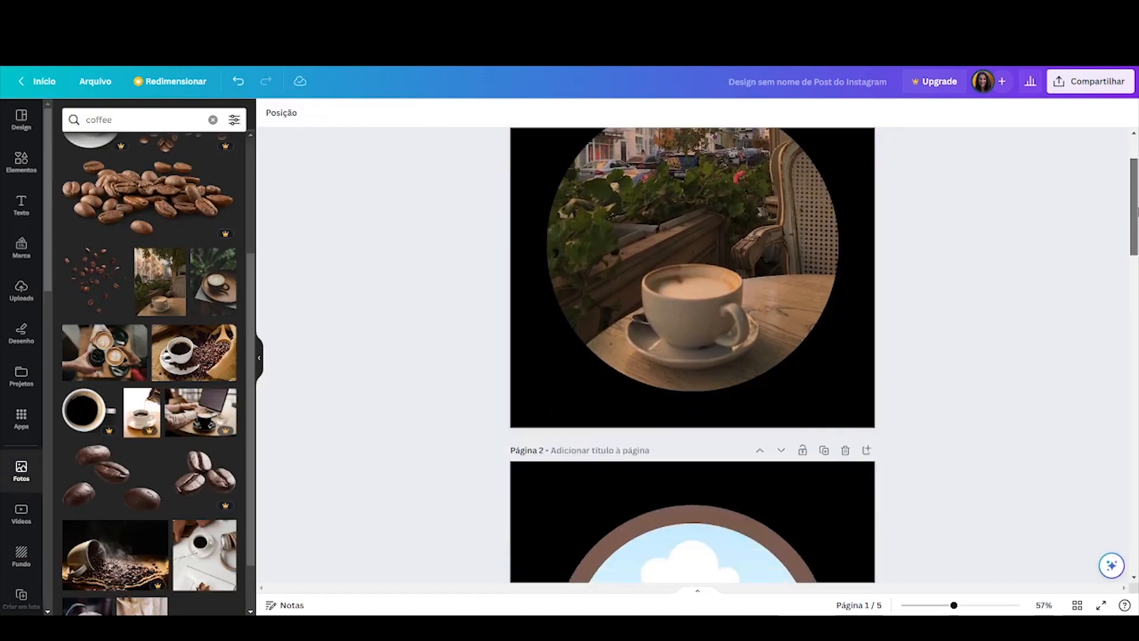
Change the border colour of the ringed frame on page 2 to the blue gradient
{"action": "left_click_drag", "start_coordinate": [1134, 188], "coordinate": [1135, 277]}
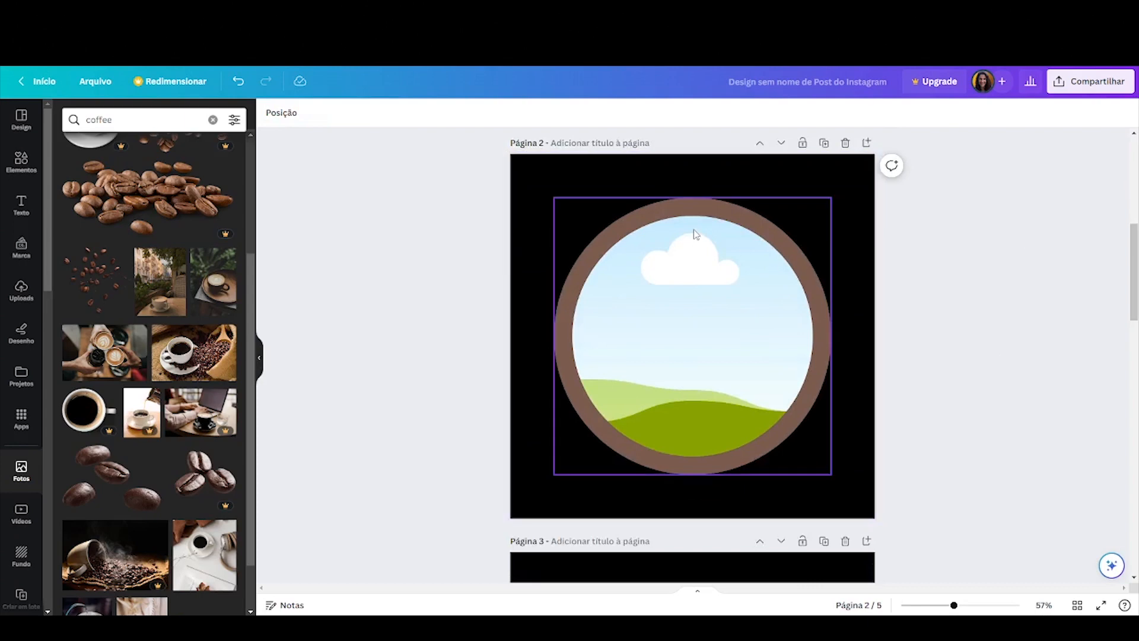
{"action": "left_click", "coordinate": [666, 217]}
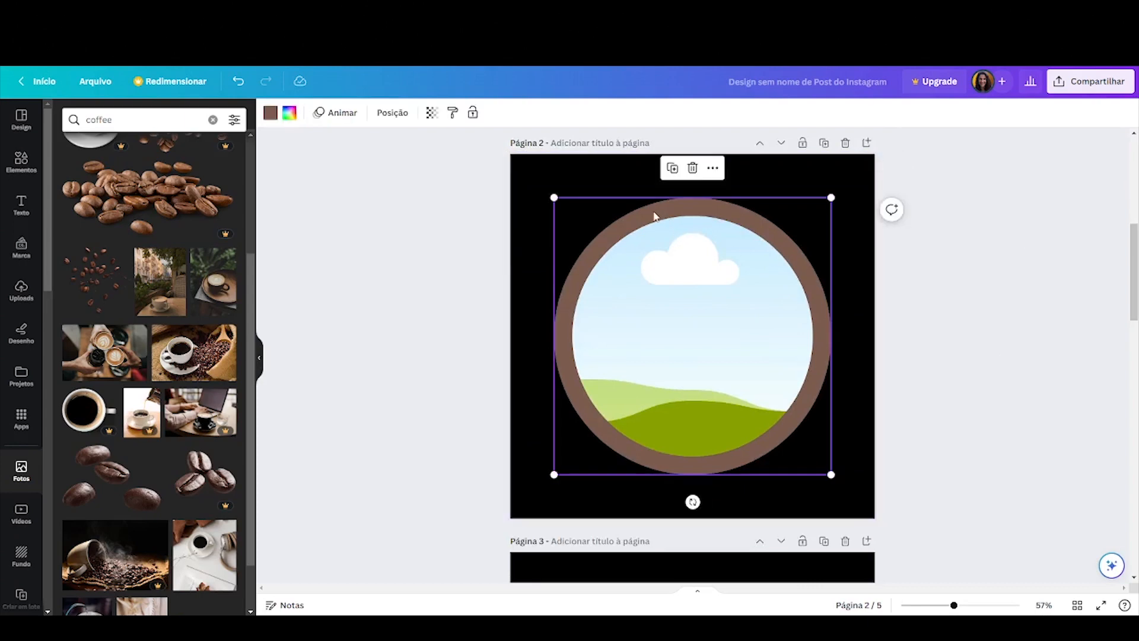
{"action": "left_click", "coordinate": [271, 113]}
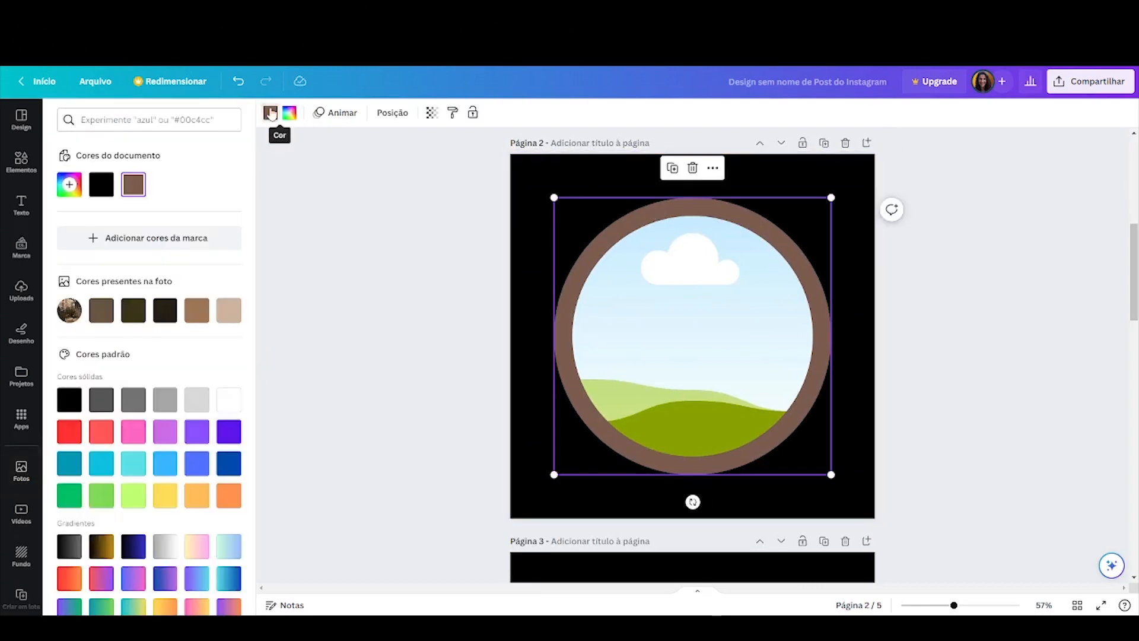
{"action": "left_click", "coordinate": [230, 310]}
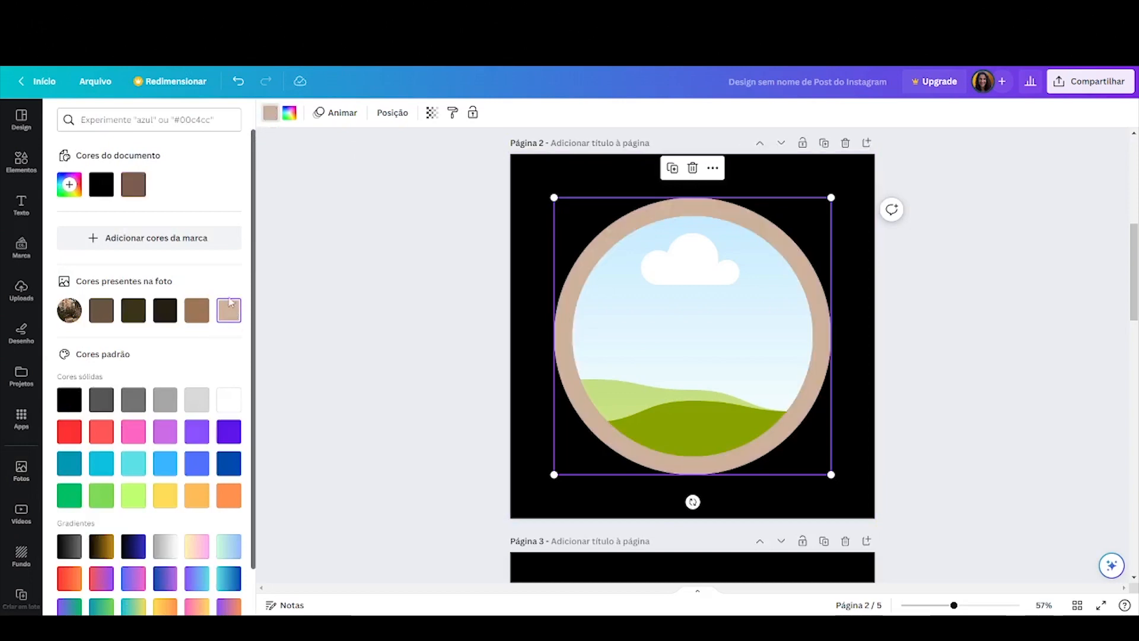
{"action": "left_click", "coordinate": [229, 432]}
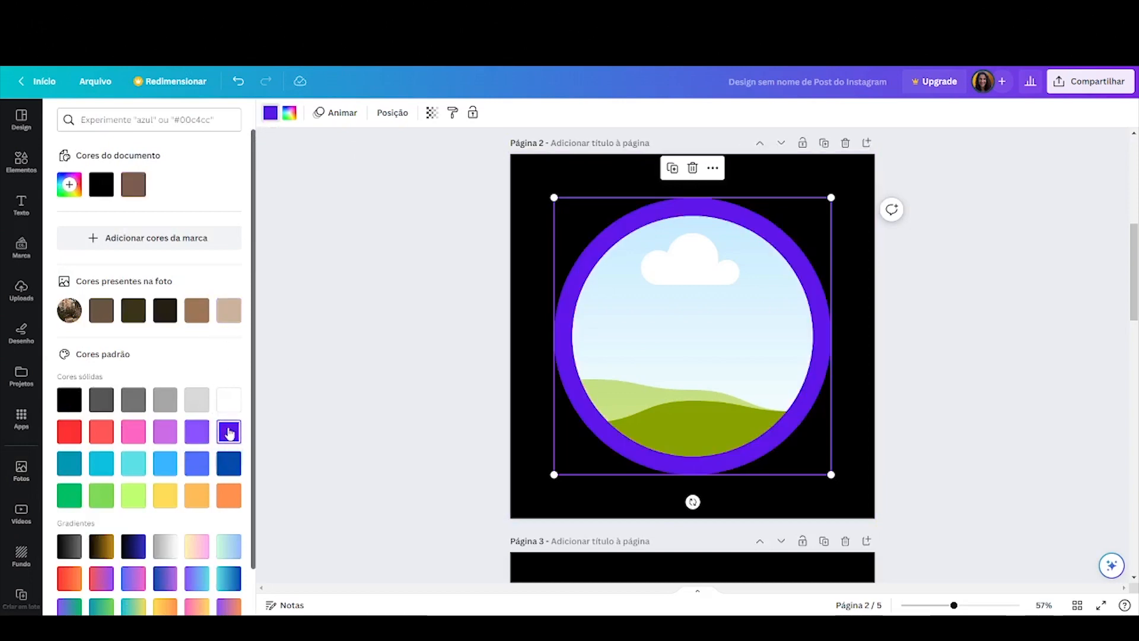
{"action": "left_click", "coordinate": [134, 432]}
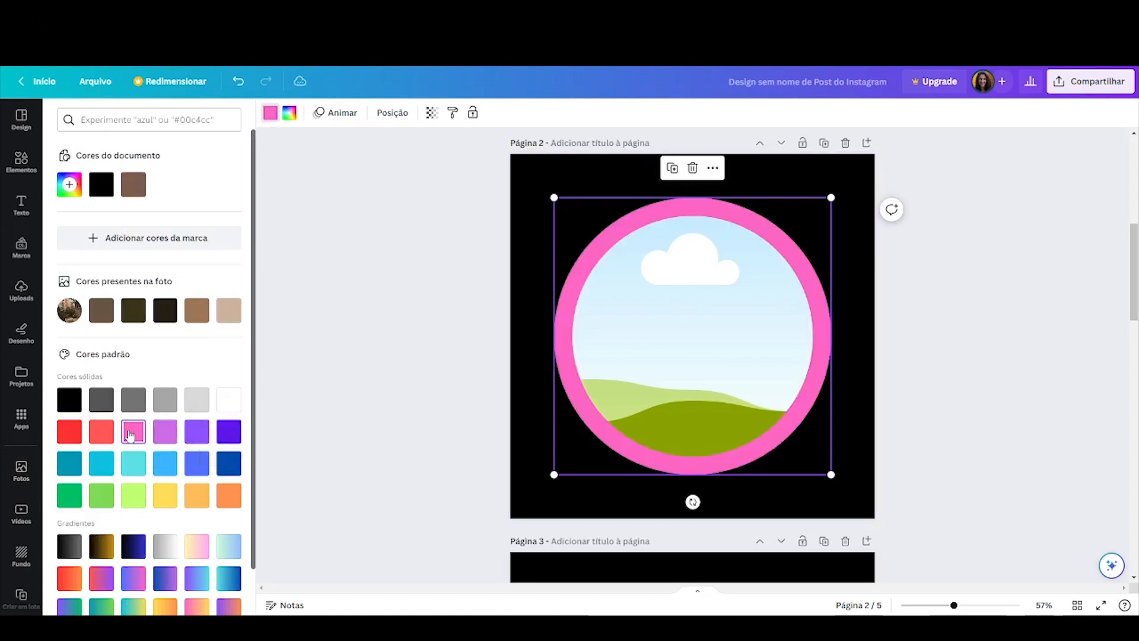
{"action": "left_click", "coordinate": [132, 464]}
{"action": "scroll", "coordinate": [124, 470], "scroll_direction": "down", "scroll_amount": 2}
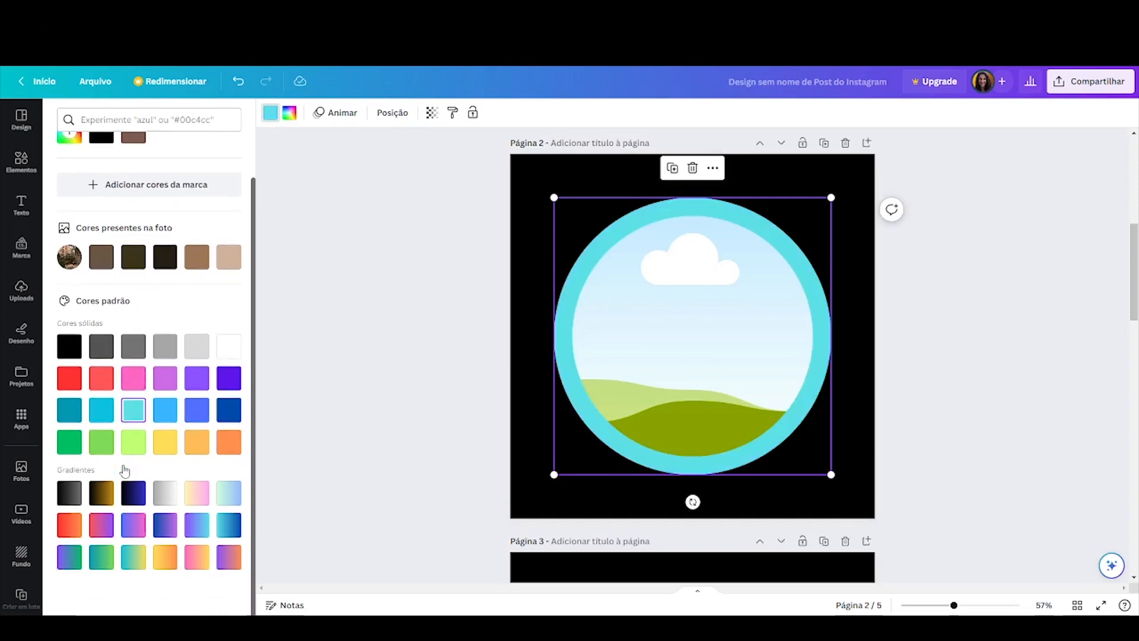
{"action": "left_click", "coordinate": [166, 526]}
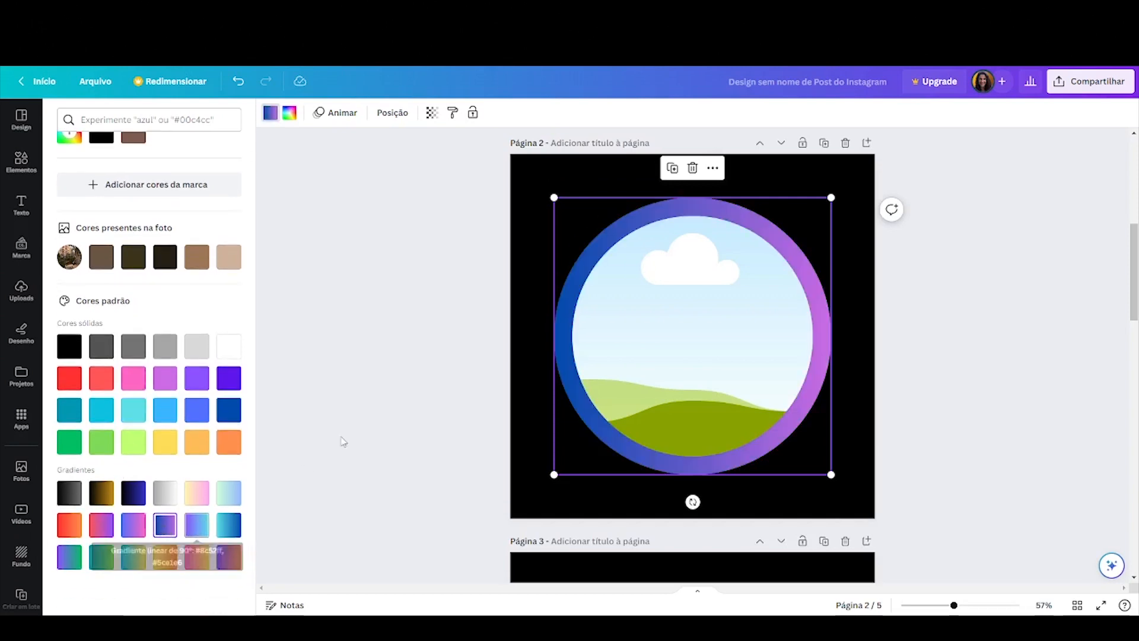
{"action": "left_click", "coordinate": [230, 524]}
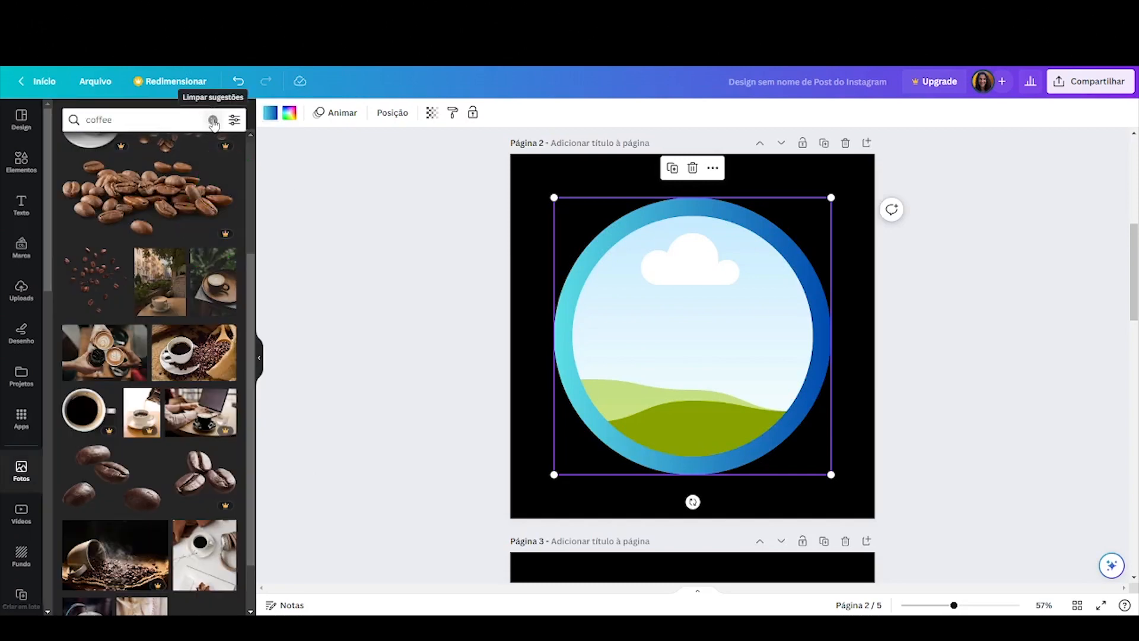
Search photos for praia and place a beach photo into the page 2 ringed frame
{"action": "left_click", "coordinate": [213, 121]}
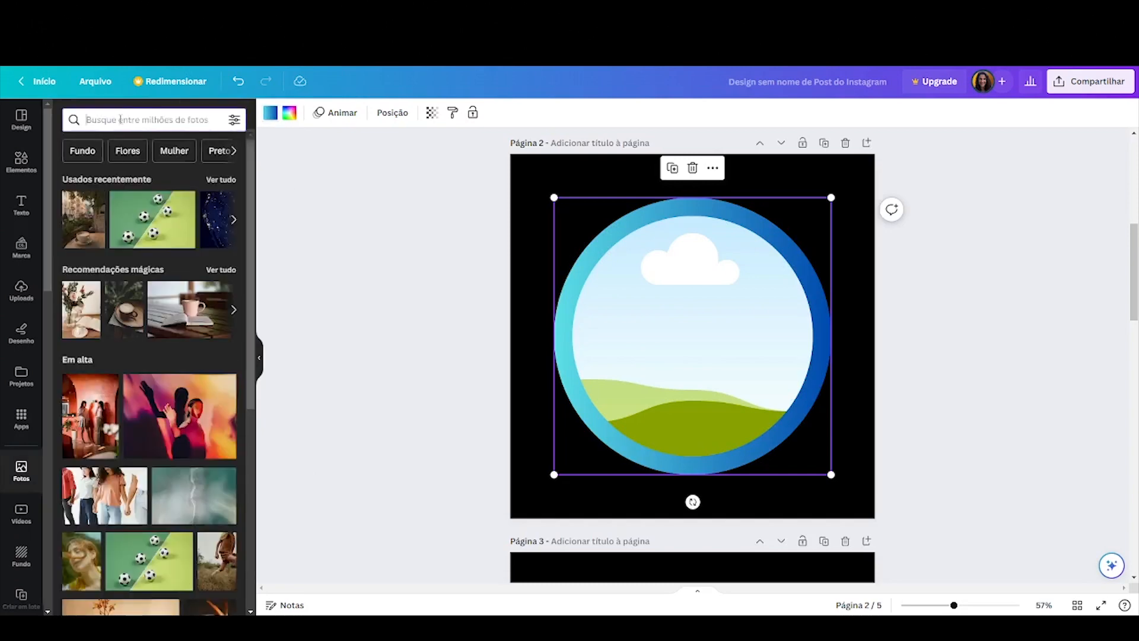
{"action": "type", "text": "praia"}
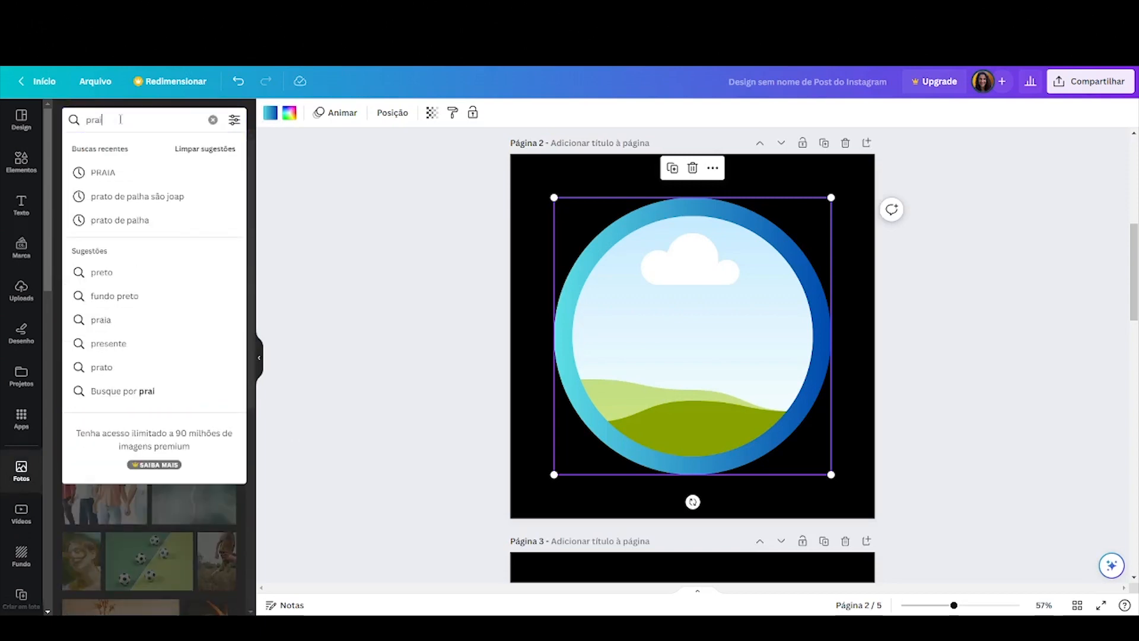
{"action": "key", "text": "Return"}
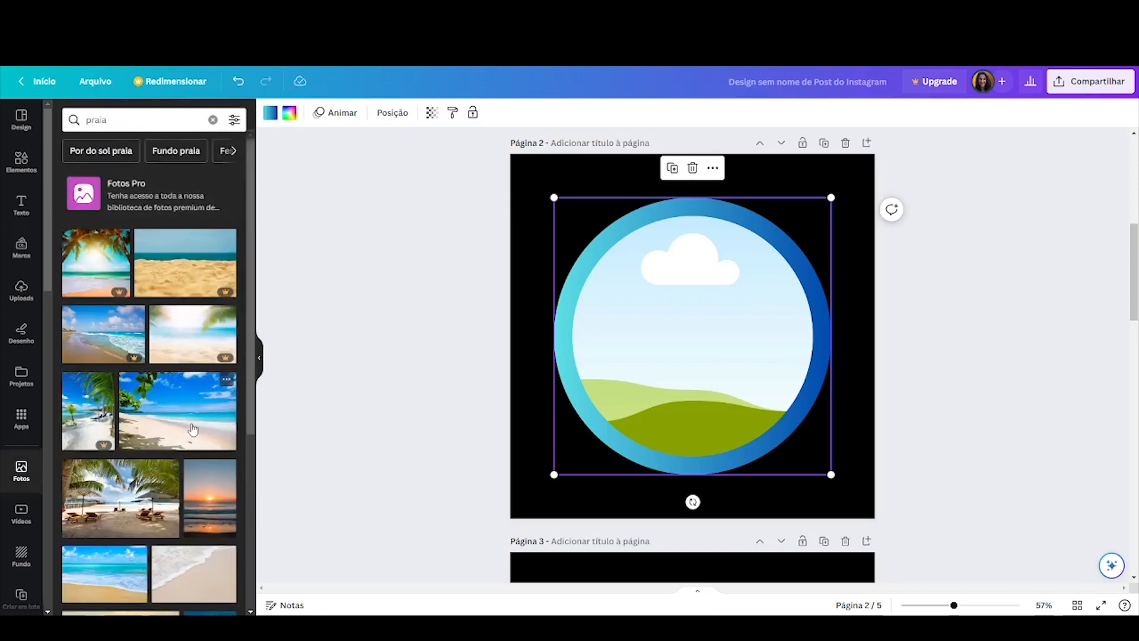
{"action": "scroll", "coordinate": [191, 427], "scroll_direction": "down", "scroll_amount": 3}
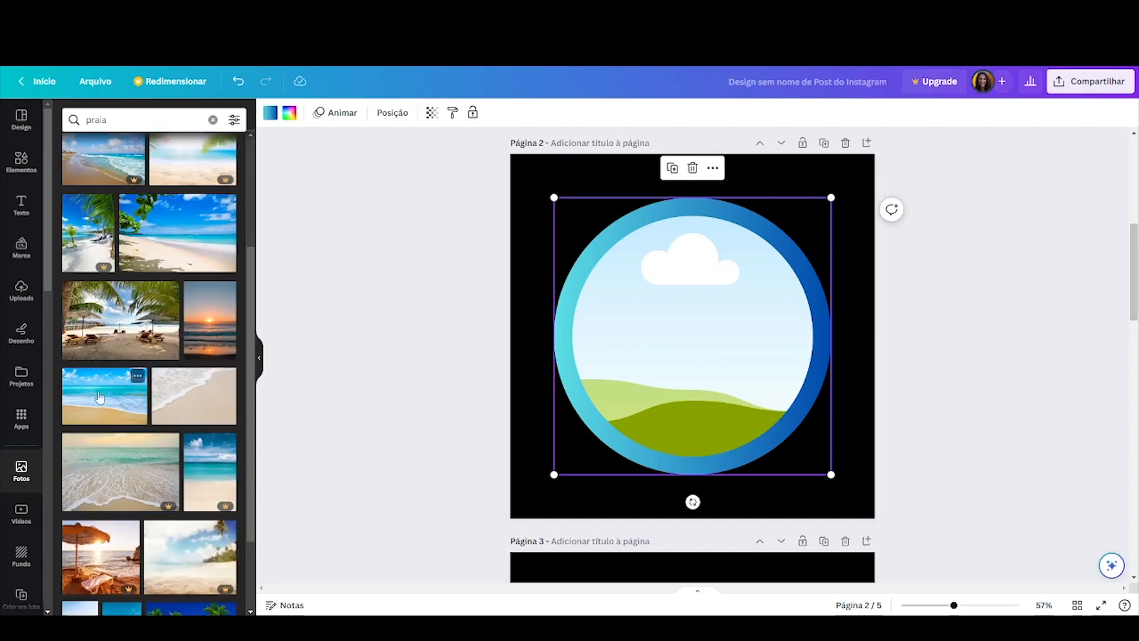
{"action": "left_click_drag", "start_coordinate": [99, 400], "coordinate": [643, 309]}
{"action": "left_click", "coordinate": [878, 296]}
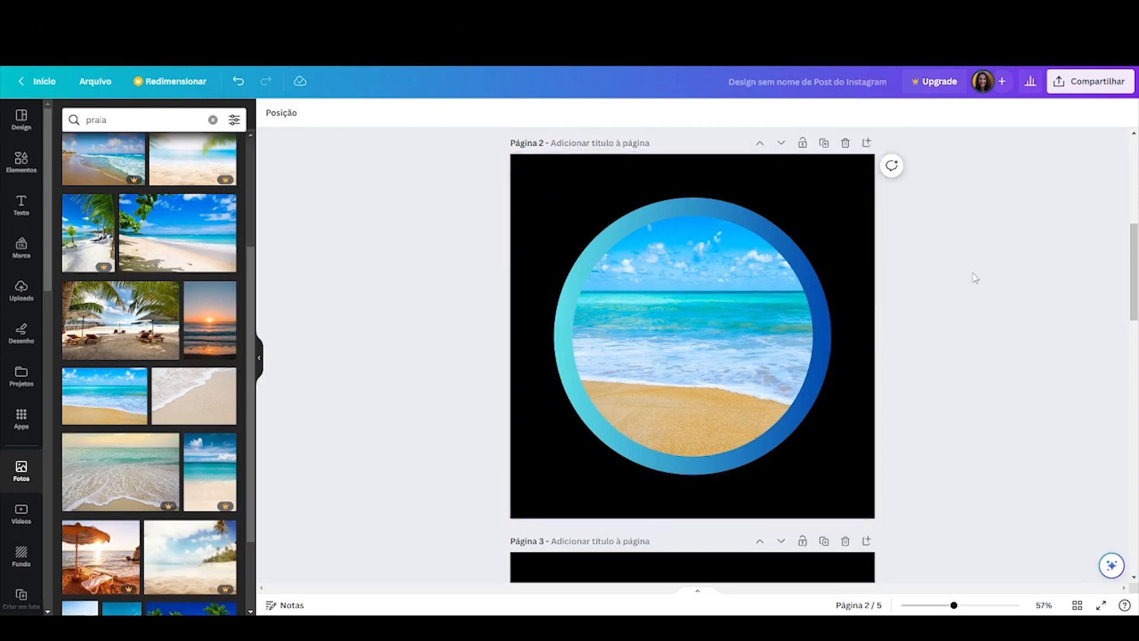
Search photos for moda and drop the clothing rack photo into the wavy frame on page 3
{"action": "scroll", "coordinate": [973, 279], "scroll_direction": "down", "scroll_amount": 6}
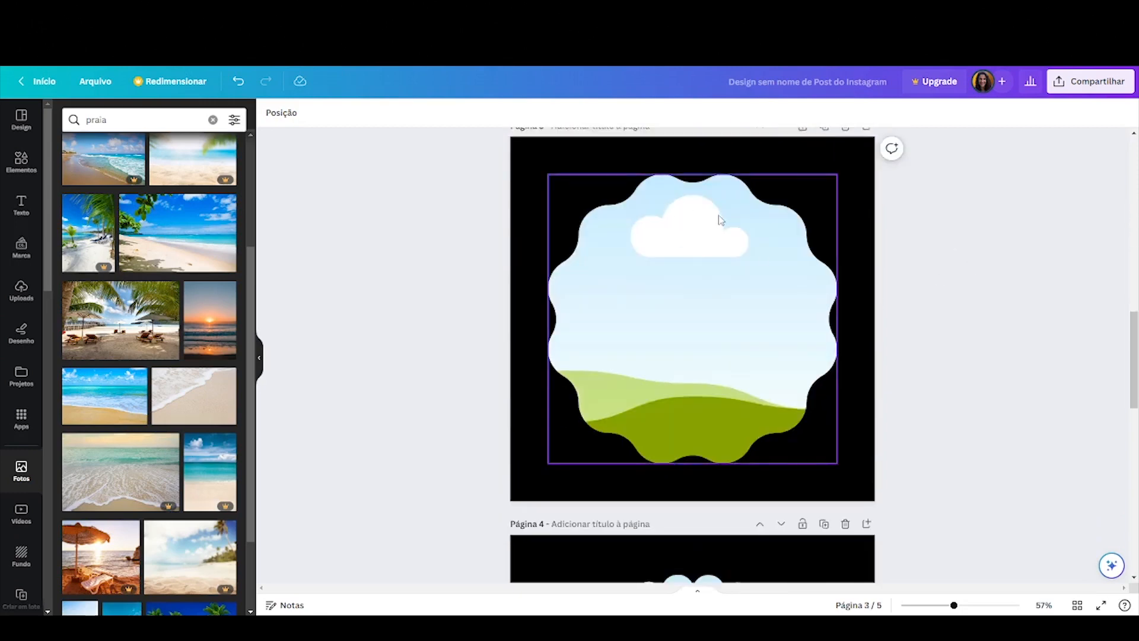
{"action": "left_click", "coordinate": [720, 219]}
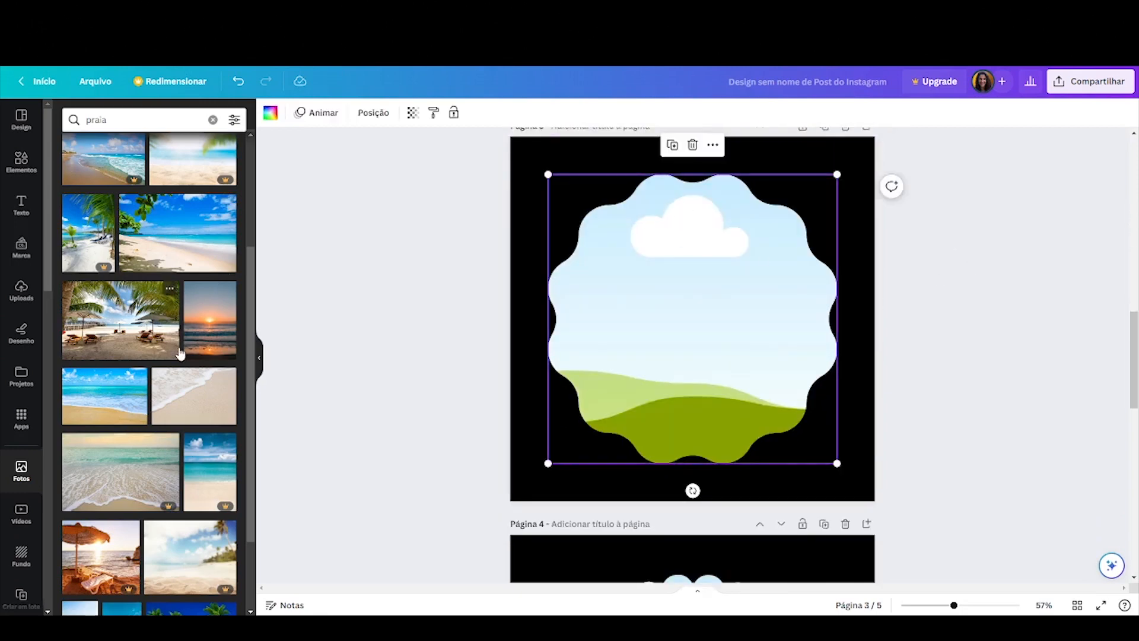
{"action": "scroll", "coordinate": [181, 353], "scroll_direction": "down", "scroll_amount": 2}
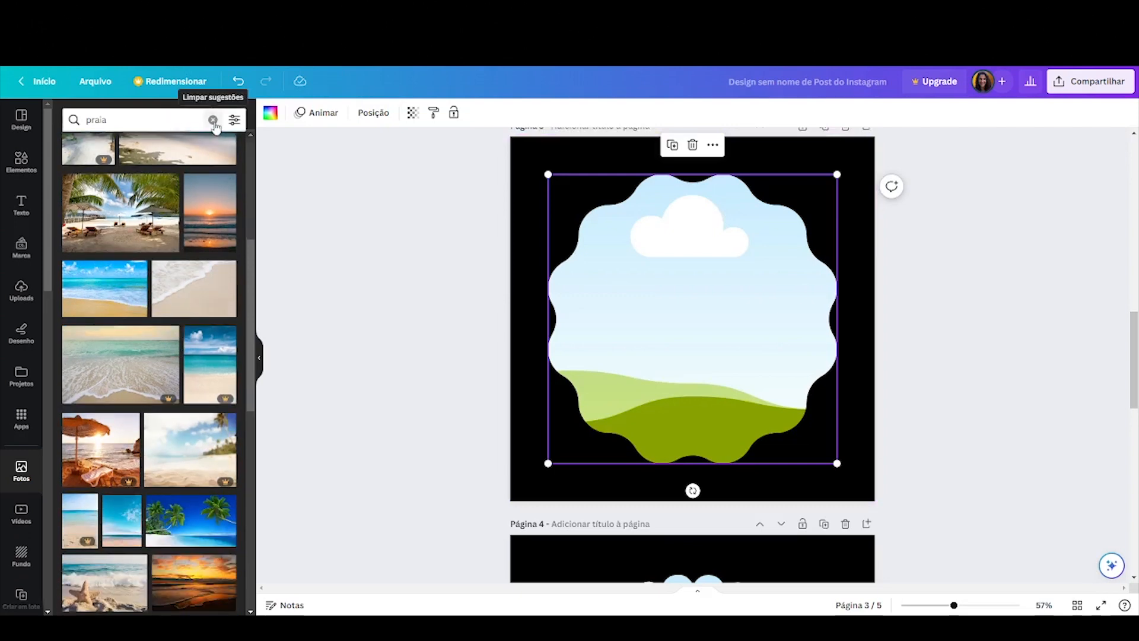
{"action": "left_click", "coordinate": [213, 119]}
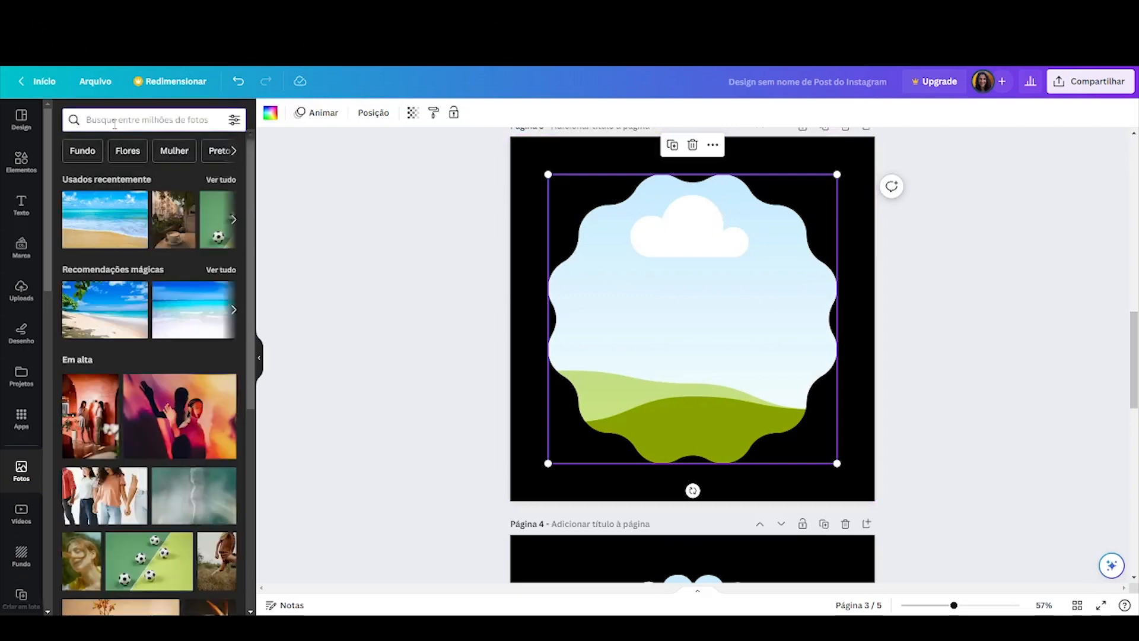
{"action": "left_click", "coordinate": [115, 120]}
{"action": "type", "text": "moda"}
{"action": "key", "text": "Return"}
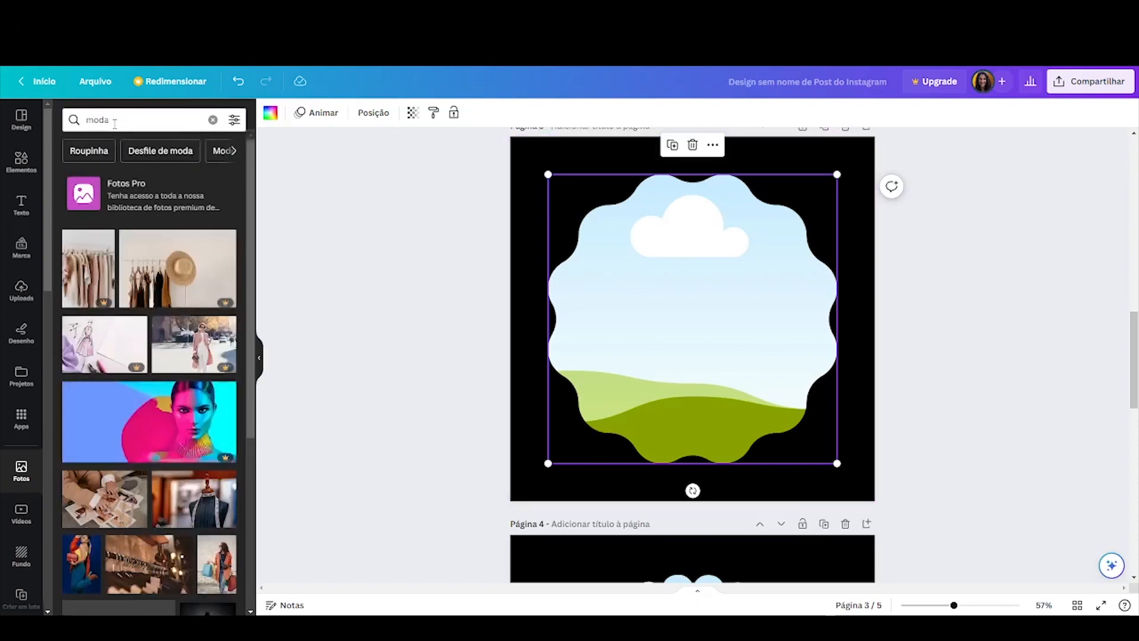
{"action": "scroll", "coordinate": [95, 411], "scroll_direction": "down", "scroll_amount": 5}
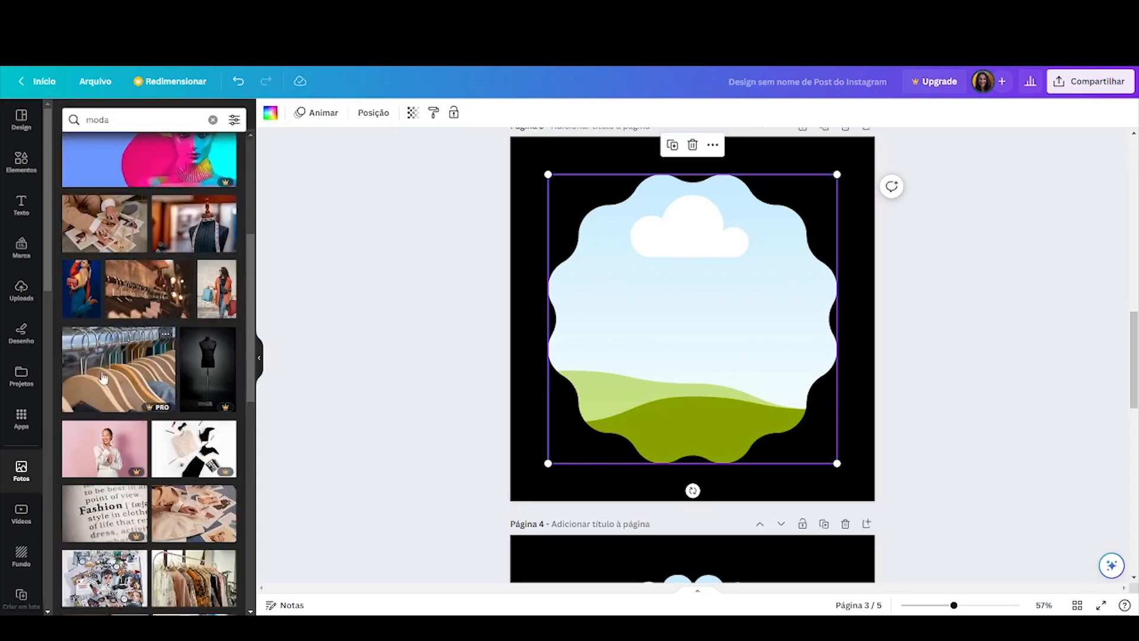
{"action": "scroll", "coordinate": [184, 399], "scroll_direction": "down", "scroll_amount": 3}
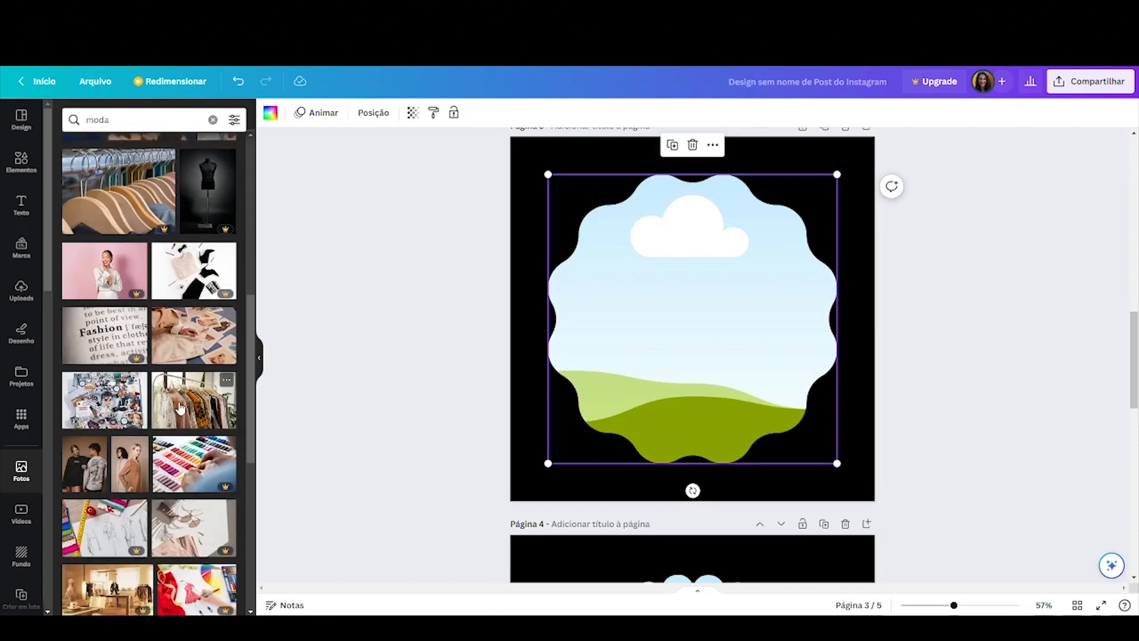
{"action": "mouse_move", "coordinate": [175, 409]}
{"action": "left_mouse_down"}
{"action": "mouse_move", "coordinate": [478, 356]}
{"action": "mouse_move", "coordinate": [645, 291]}
{"action": "left_mouse_up"}
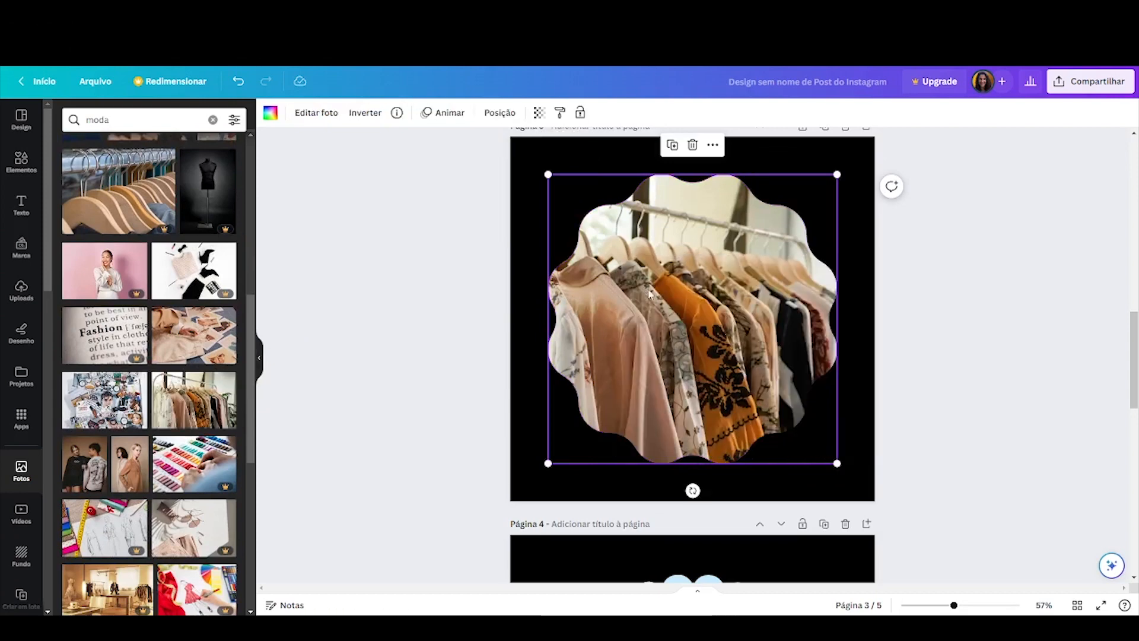
Enlarge and reposition the clothing rack photo inside the page 3 wavy frame
{"action": "double_click", "coordinate": [729, 327]}
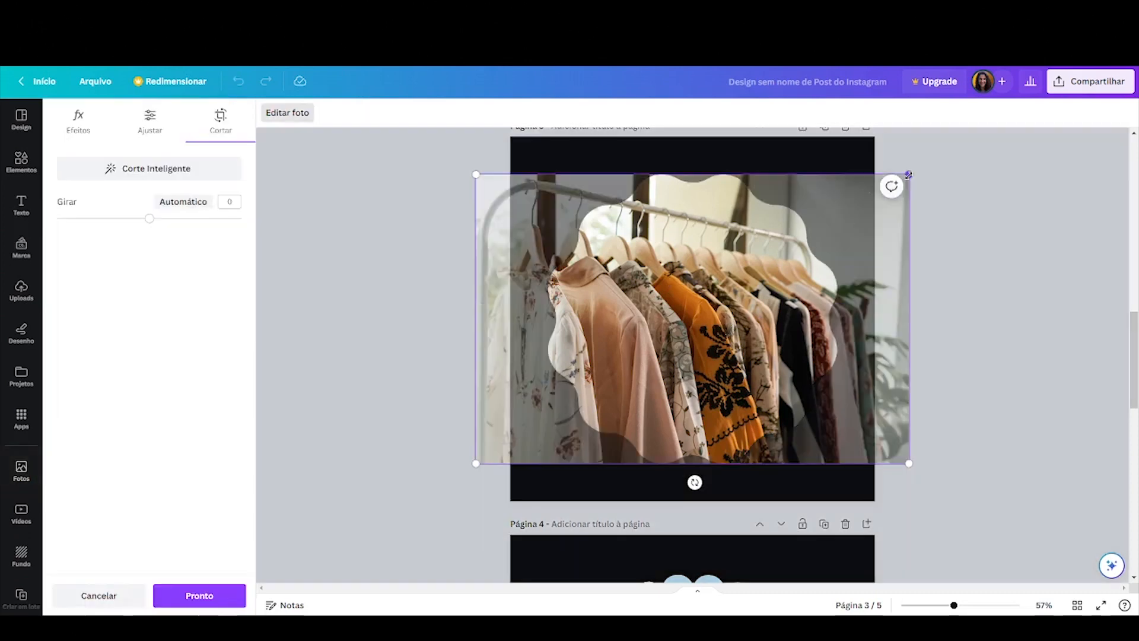
{"action": "left_click_drag", "start_coordinate": [908, 175], "coordinate": [946, 150]}
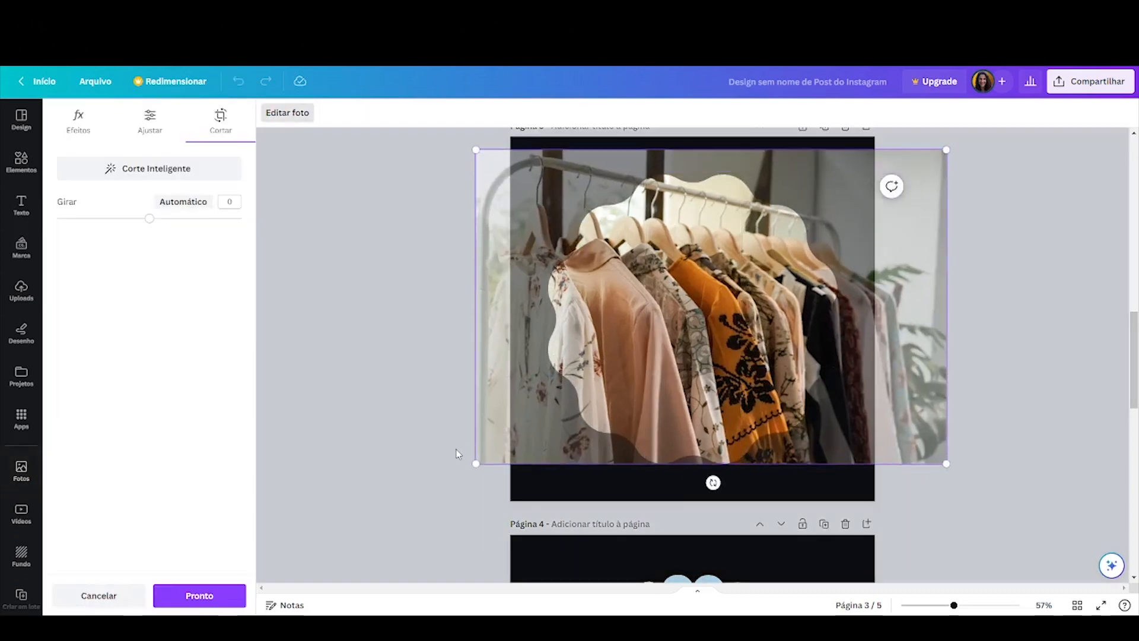
{"action": "left_click_drag", "start_coordinate": [474, 464], "coordinate": [437, 485]}
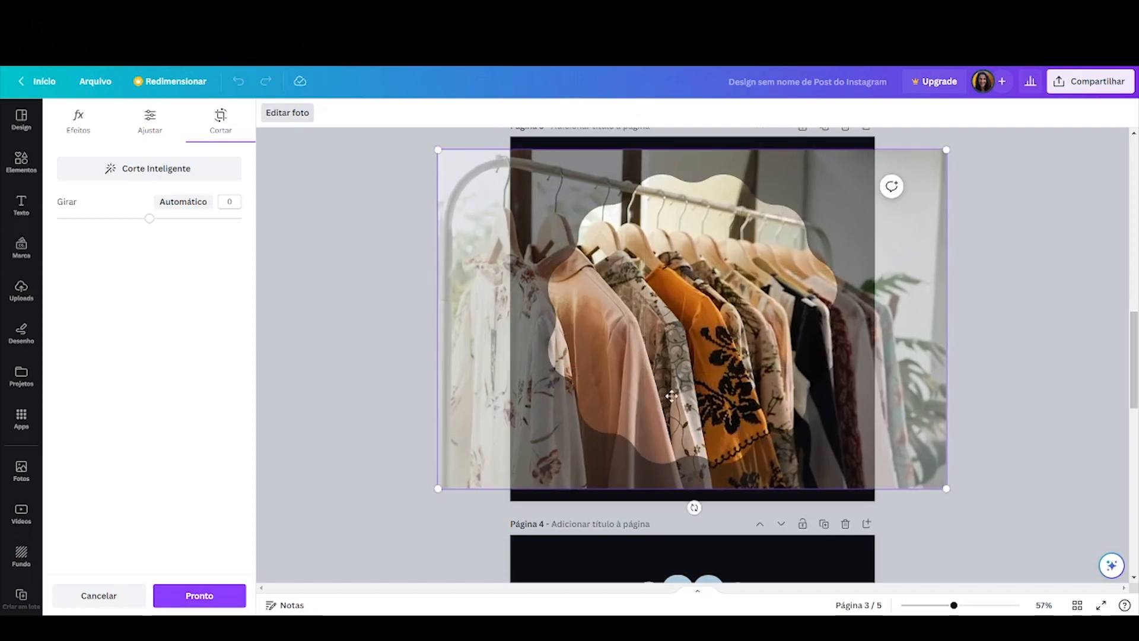
{"action": "mouse_move", "coordinate": [672, 393]}
{"action": "left_mouse_down"}
{"action": "mouse_move", "coordinate": [703, 370]}
{"action": "mouse_move", "coordinate": [695, 379]}
{"action": "left_mouse_up"}
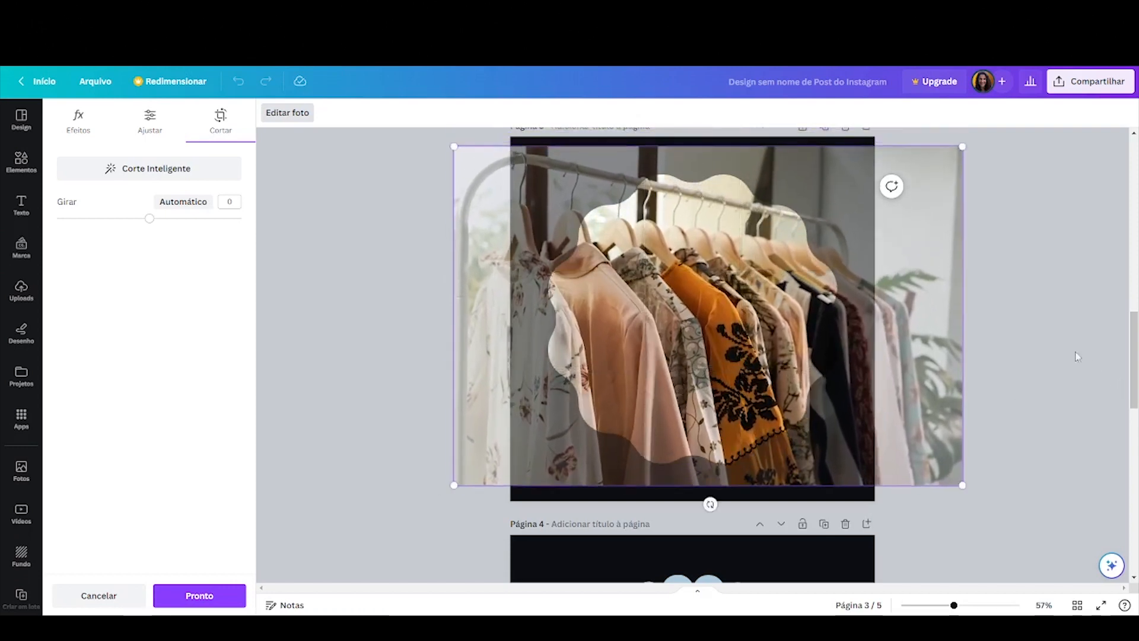
{"action": "left_click", "coordinate": [1035, 326]}
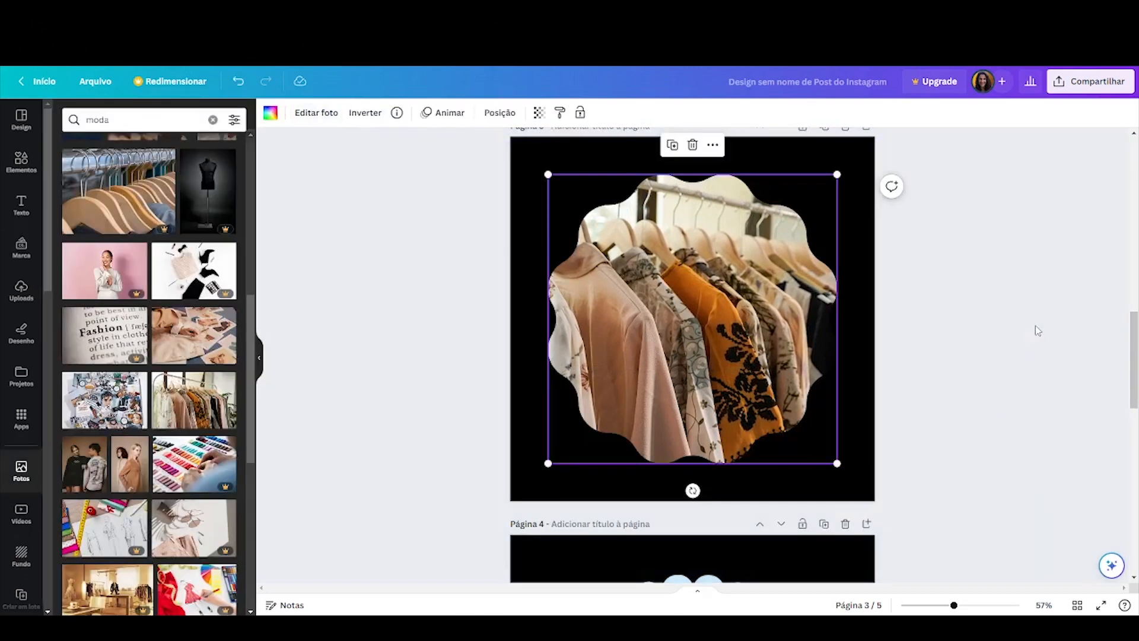
{"action": "left_click", "coordinate": [1065, 280]}
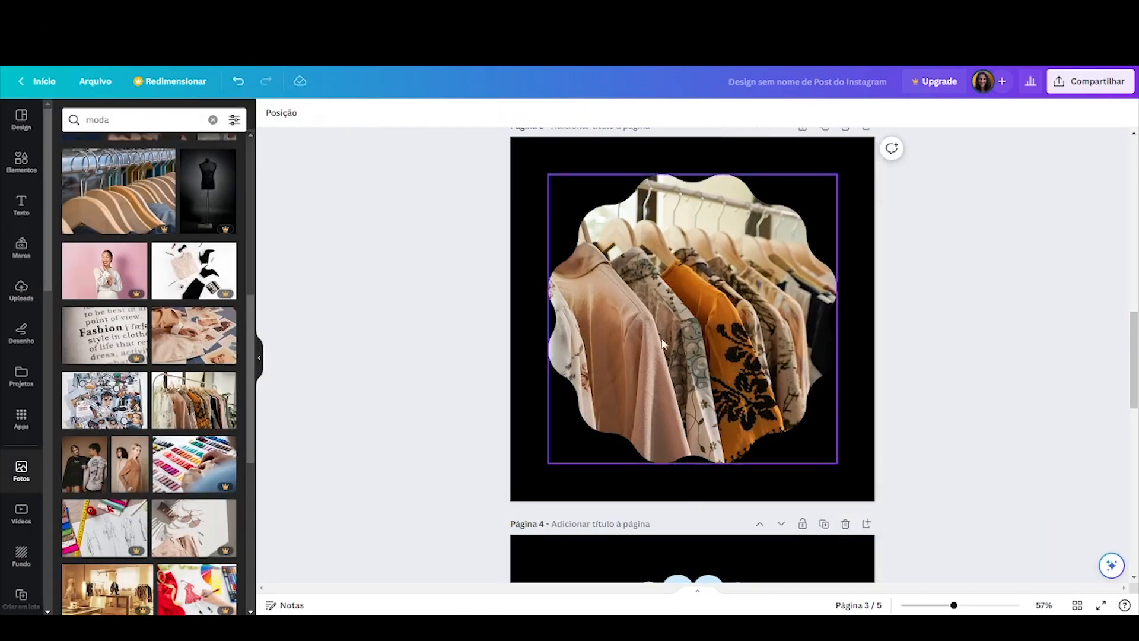
Search photos for Casa and drop the living room interior photo into the scalloped frame on page 4
{"action": "scroll", "coordinate": [657, 374], "scroll_direction": "down", "scroll_amount": 5}
{"action": "scroll", "coordinate": [667, 351], "scroll_direction": "down", "scroll_amount": 3}
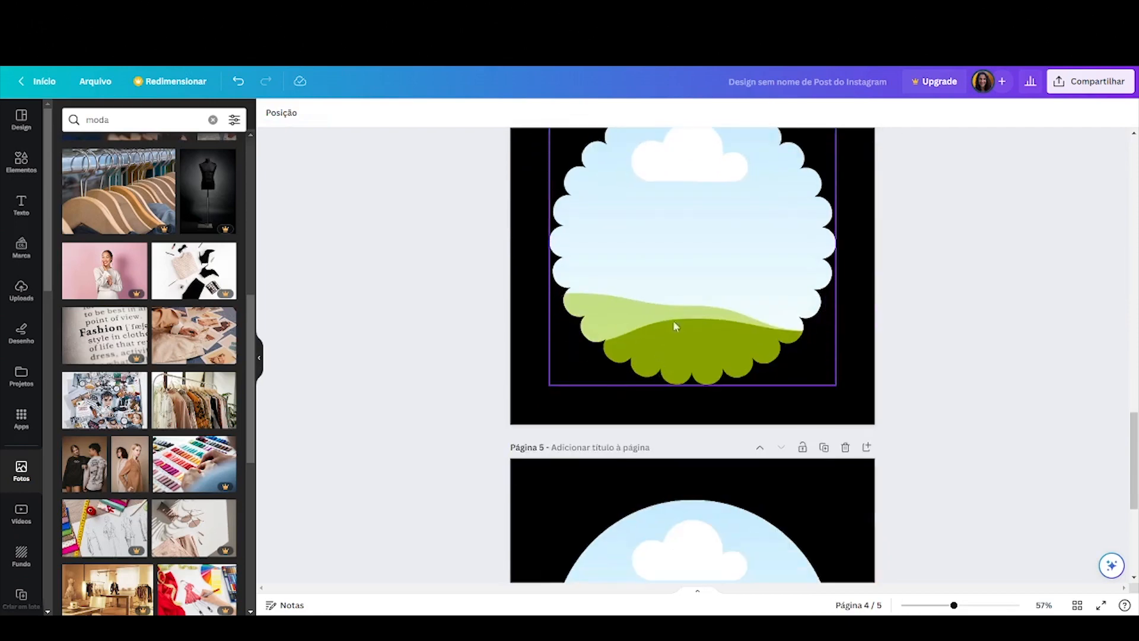
{"action": "scroll", "coordinate": [675, 308], "scroll_direction": "up", "scroll_amount": 2}
{"action": "left_click", "coordinate": [673, 295]}
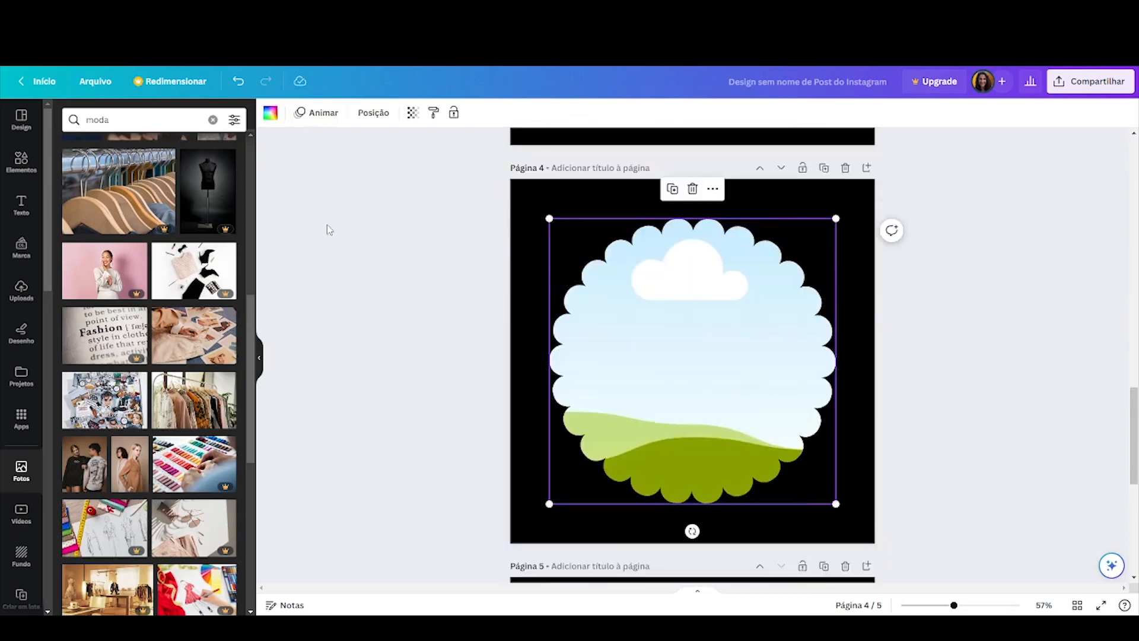
{"action": "left_click", "coordinate": [212, 119]}
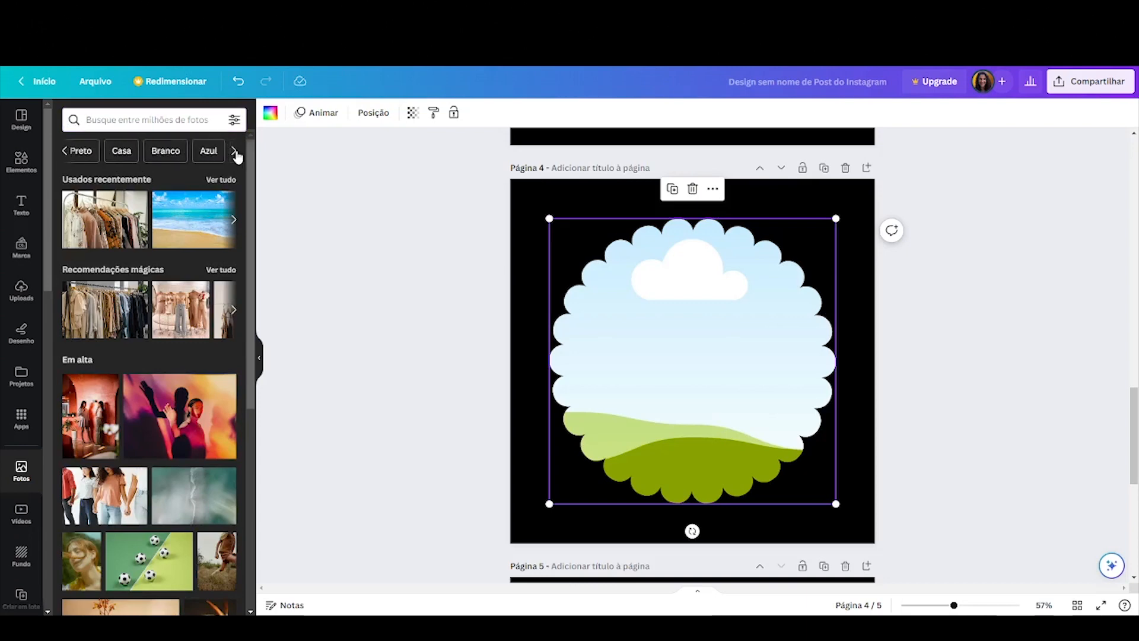
{"action": "left_click", "coordinate": [118, 150]}
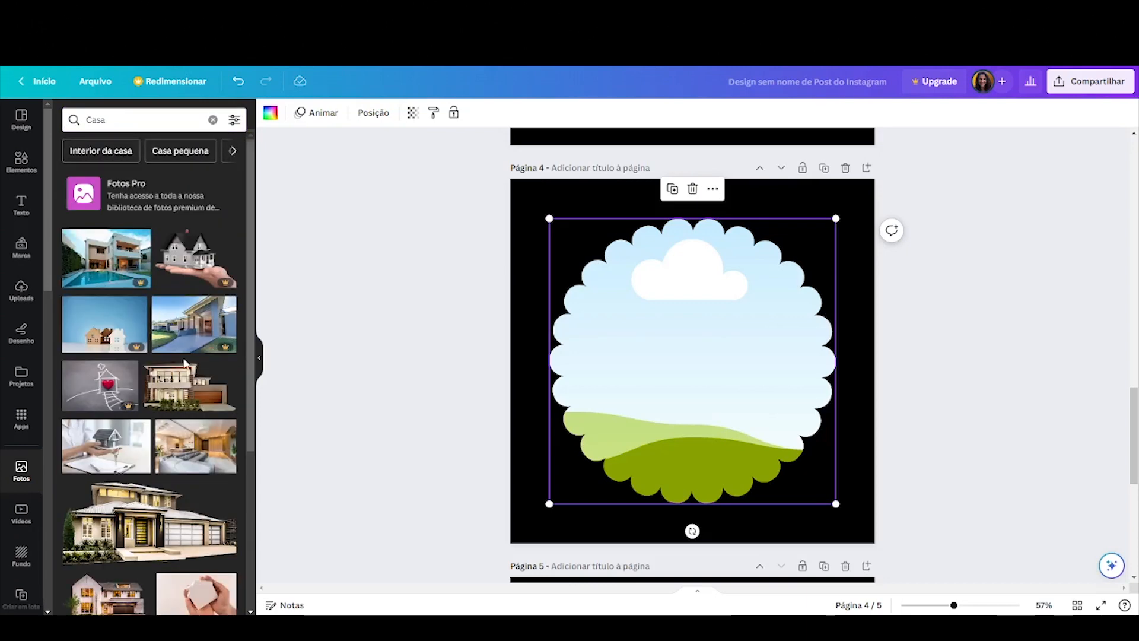
{"action": "scroll", "coordinate": [184, 363], "scroll_direction": "down", "scroll_amount": 1}
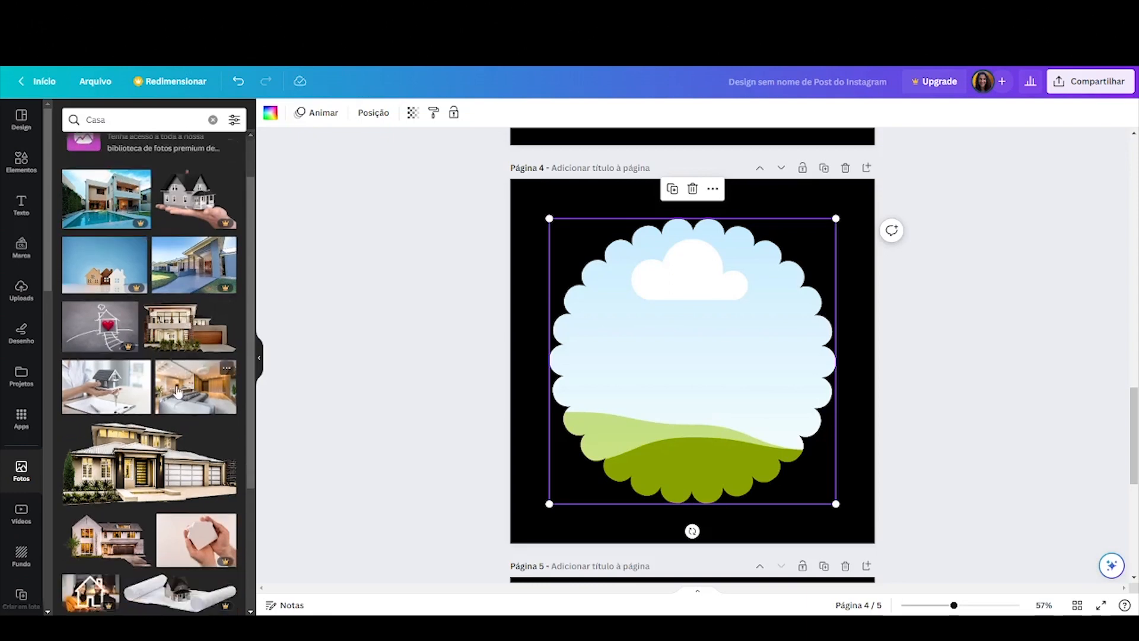
{"action": "left_click_drag", "start_coordinate": [176, 390], "coordinate": [633, 312]}
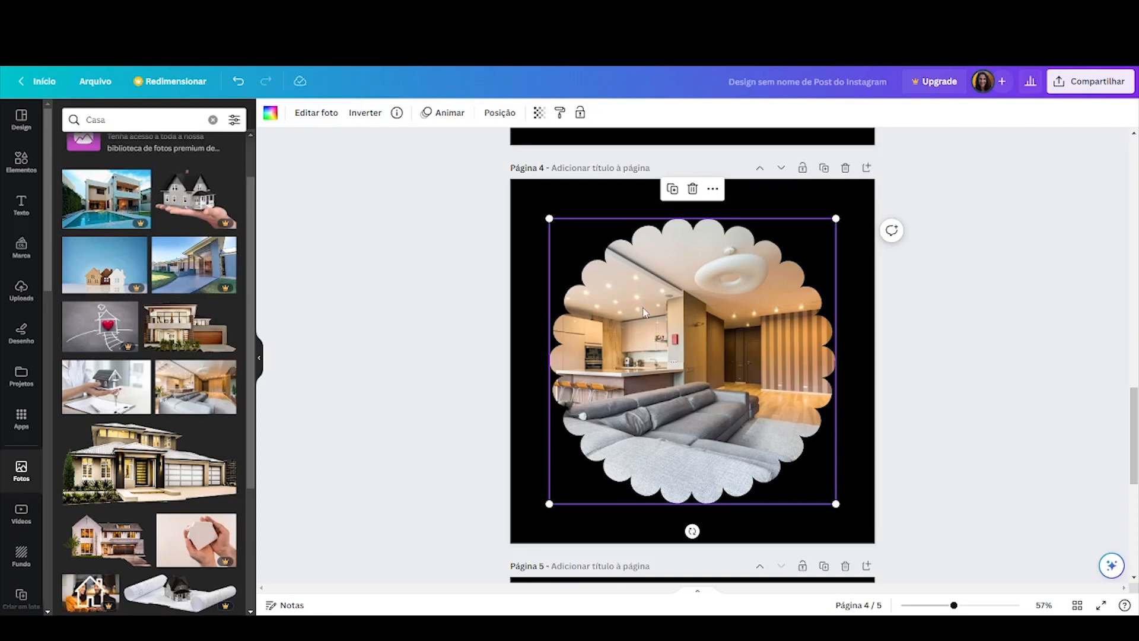
Enlarge and reposition the living room photo inside the page 4 scalloped frame
{"action": "double_click", "coordinate": [631, 293]}
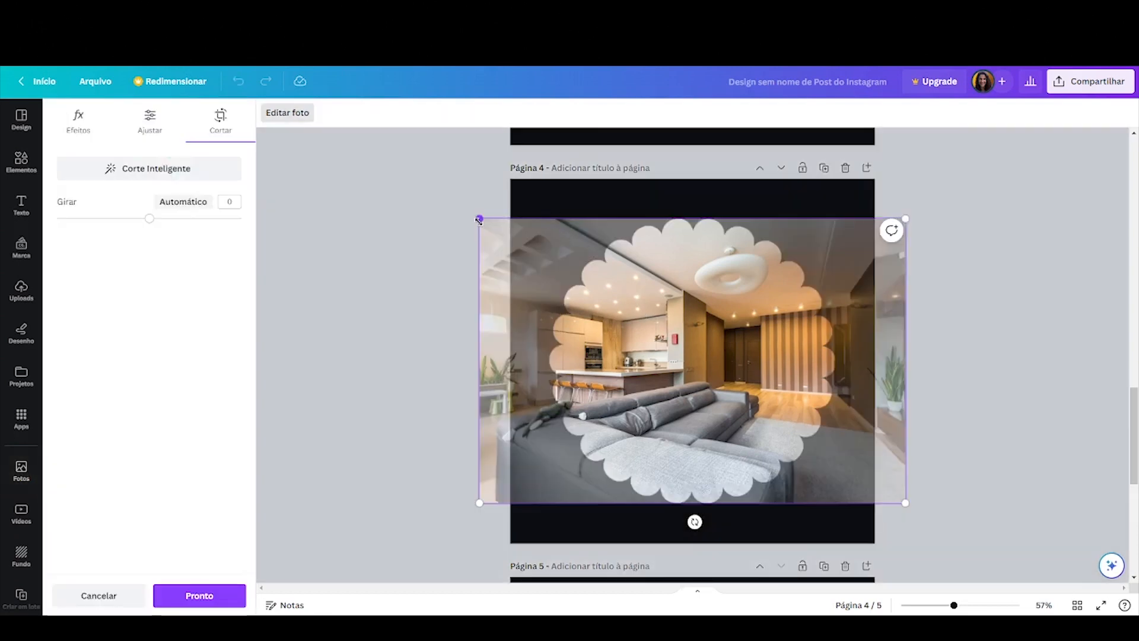
{"action": "left_click_drag", "start_coordinate": [480, 220], "coordinate": [446, 197]}
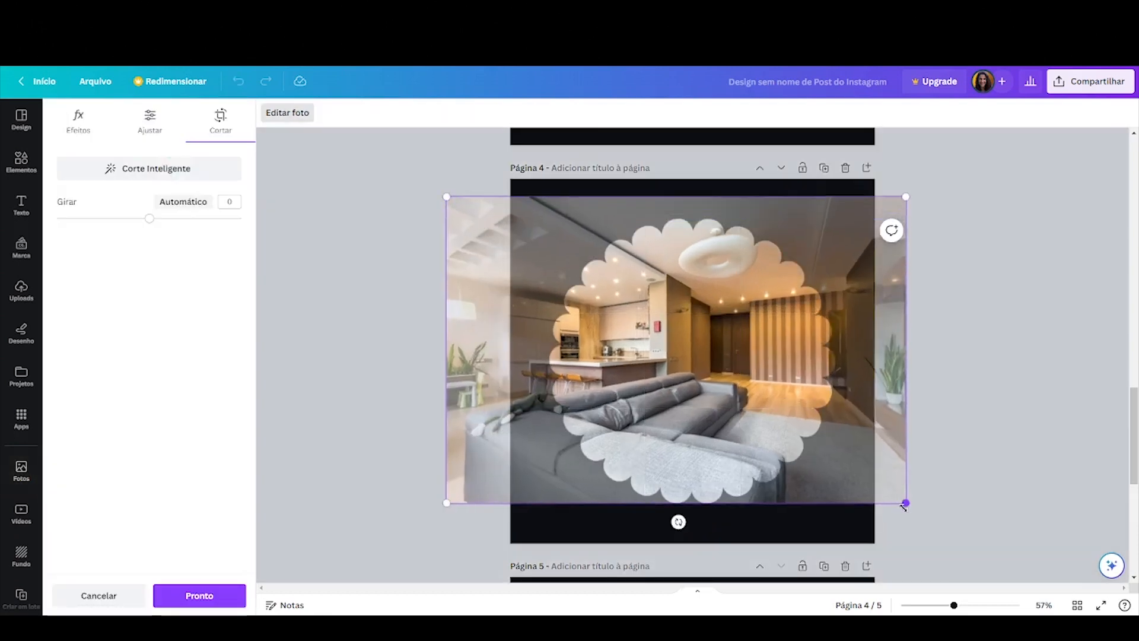
{"action": "left_click_drag", "start_coordinate": [907, 504], "coordinate": [942, 528]}
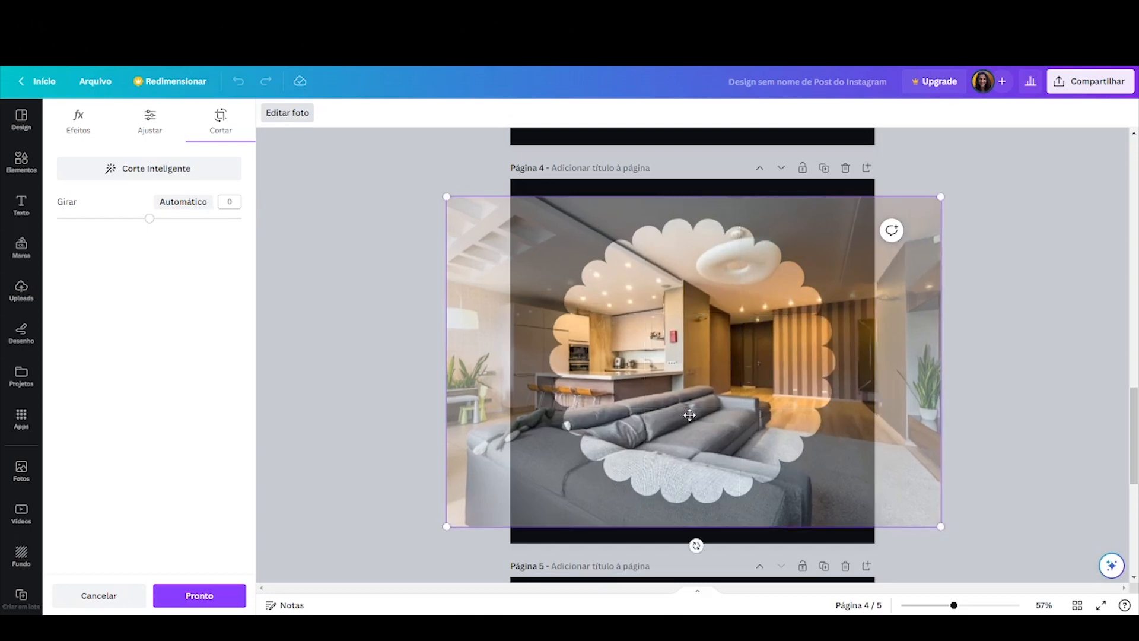
{"action": "left_click_drag", "start_coordinate": [722, 349], "coordinate": [758, 333]}
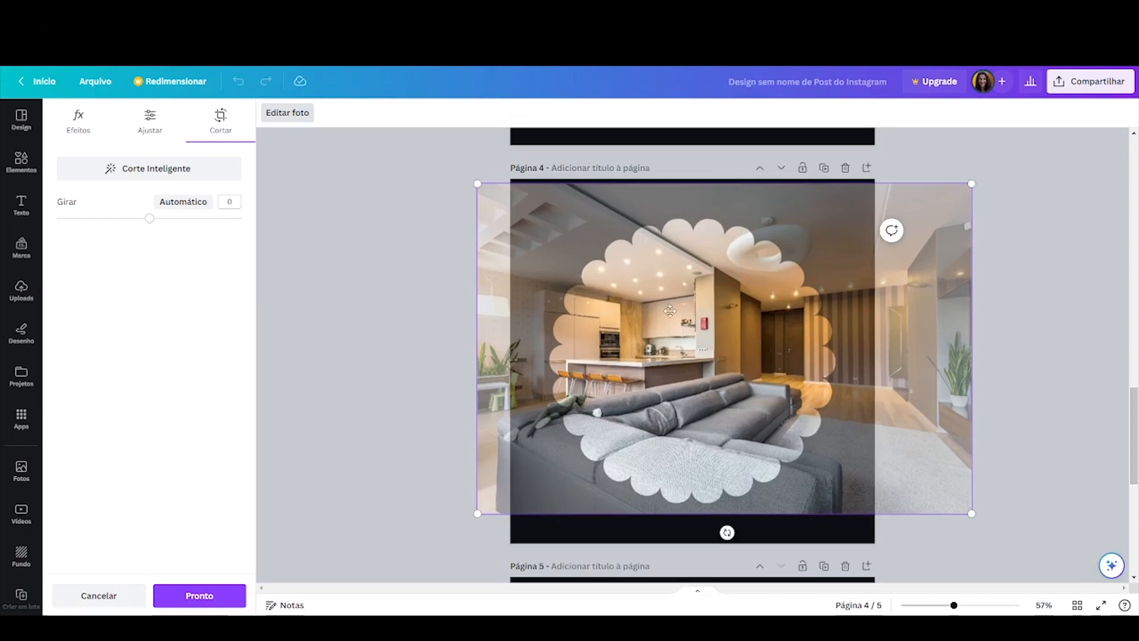
{"action": "left_click_drag", "start_coordinate": [669, 311], "coordinate": [671, 317]}
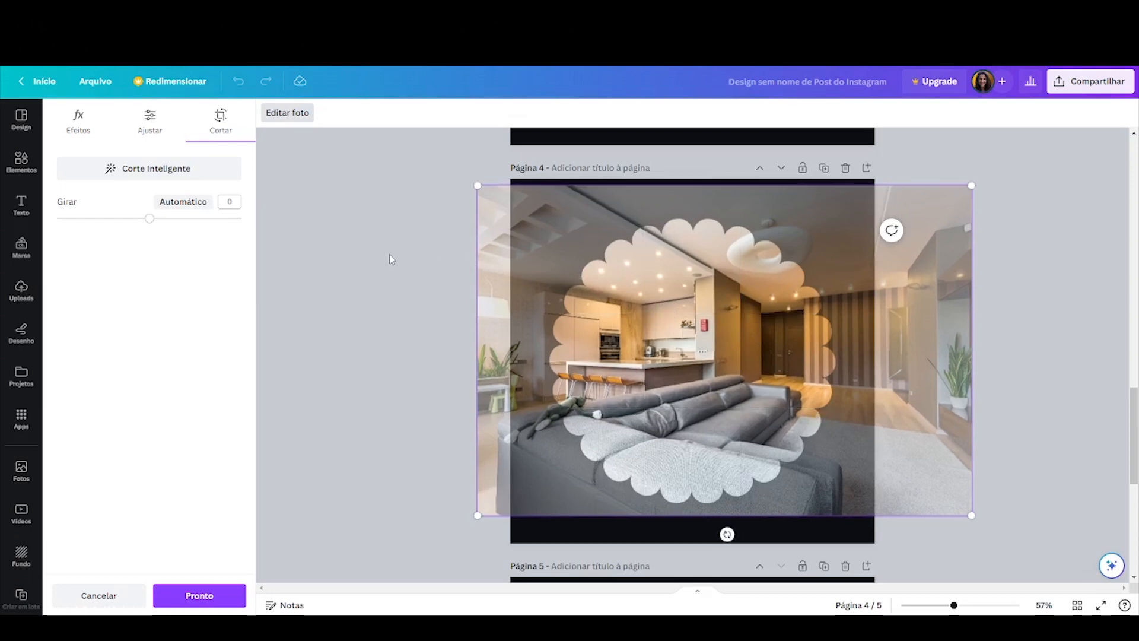
{"action": "left_click", "coordinate": [354, 254]}
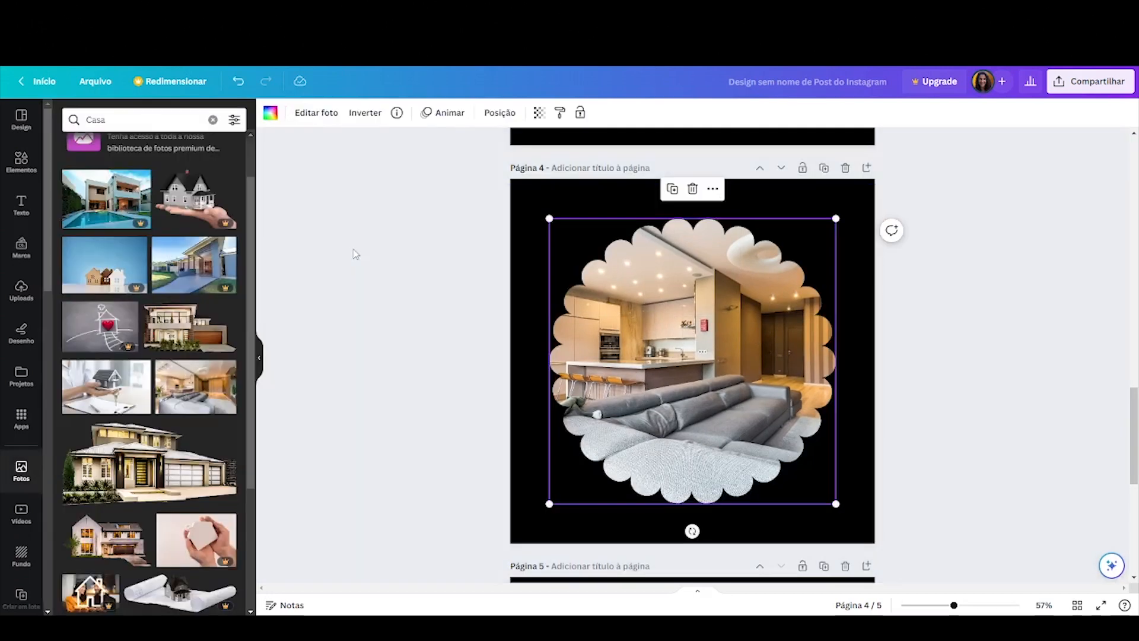
{"action": "left_click", "coordinate": [354, 254]}
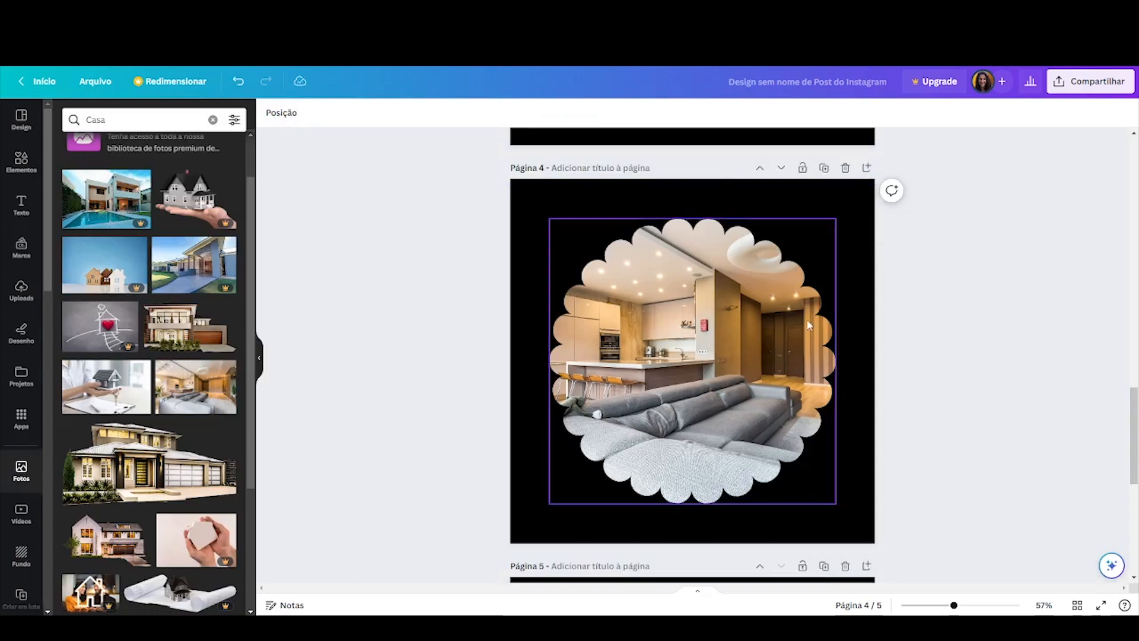
{"action": "left_click_drag", "start_coordinate": [744, 322], "coordinate": [744, 323]}
Select the ring-shaped frame on page 5 and search photos for esportes radicais
{"action": "scroll", "coordinate": [744, 322], "scroll_direction": "down", "scroll_amount": 5}
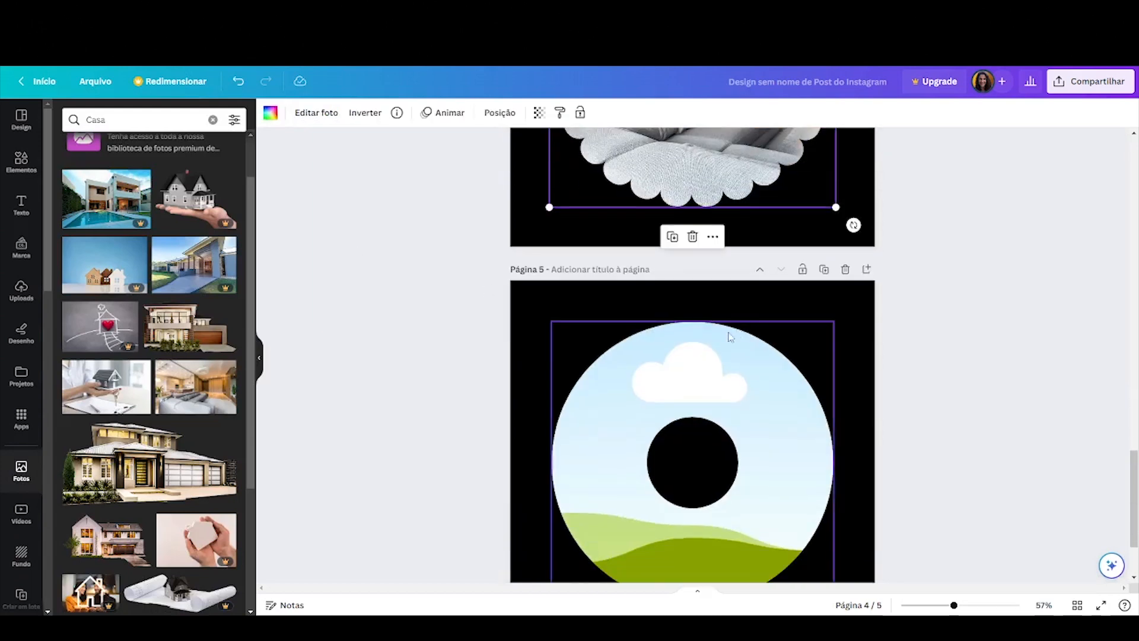
{"action": "scroll", "coordinate": [736, 330], "scroll_direction": "down", "scroll_amount": 2}
{"action": "scroll", "coordinate": [729, 335], "scroll_direction": "up", "scroll_amount": 2}
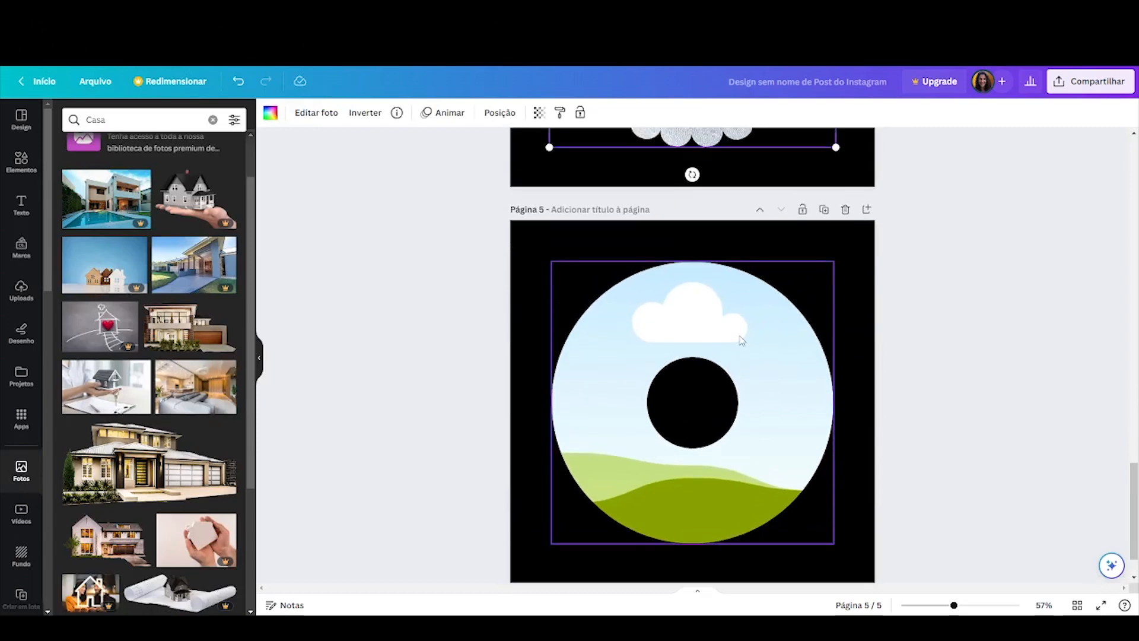
{"action": "left_click", "coordinate": [651, 428]}
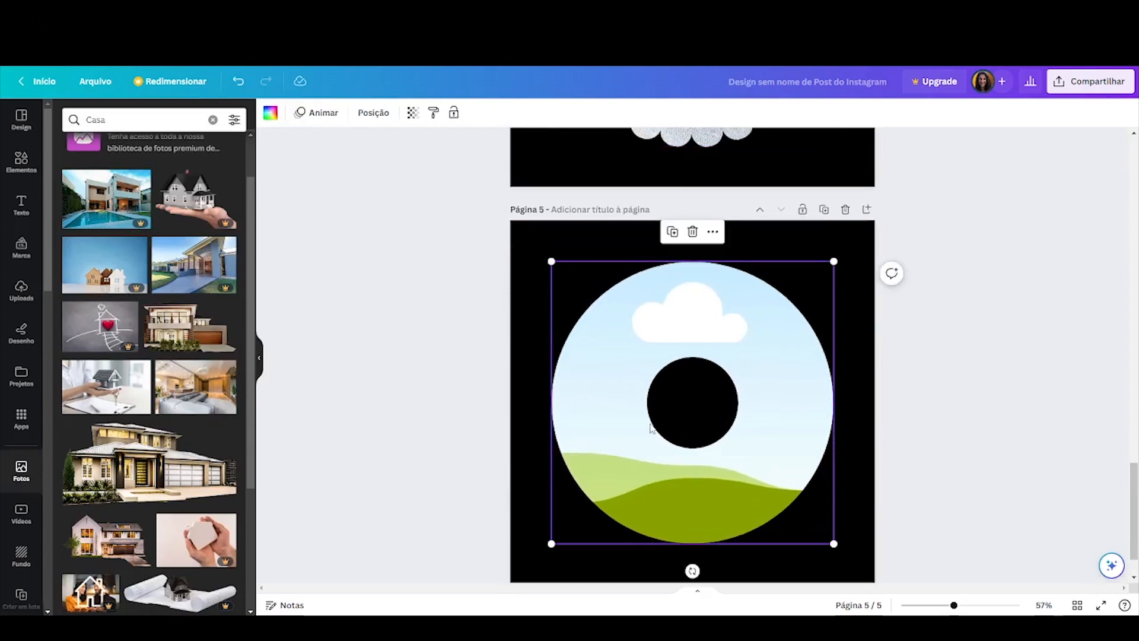
{"action": "left_click", "coordinate": [213, 119]}
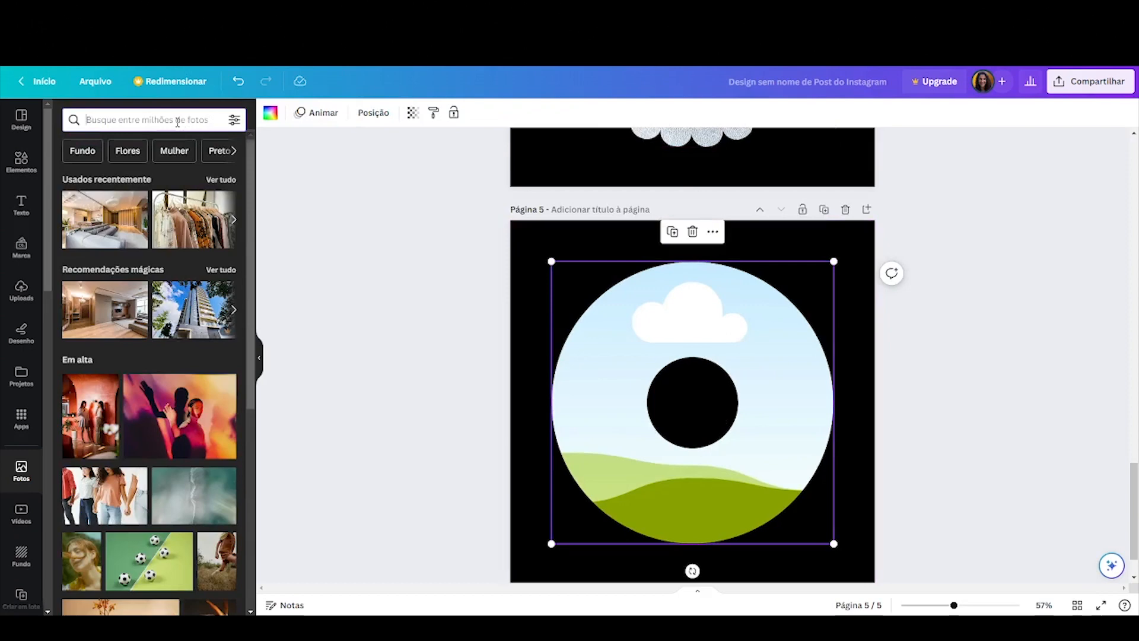
{"action": "type", "text": "espo"}
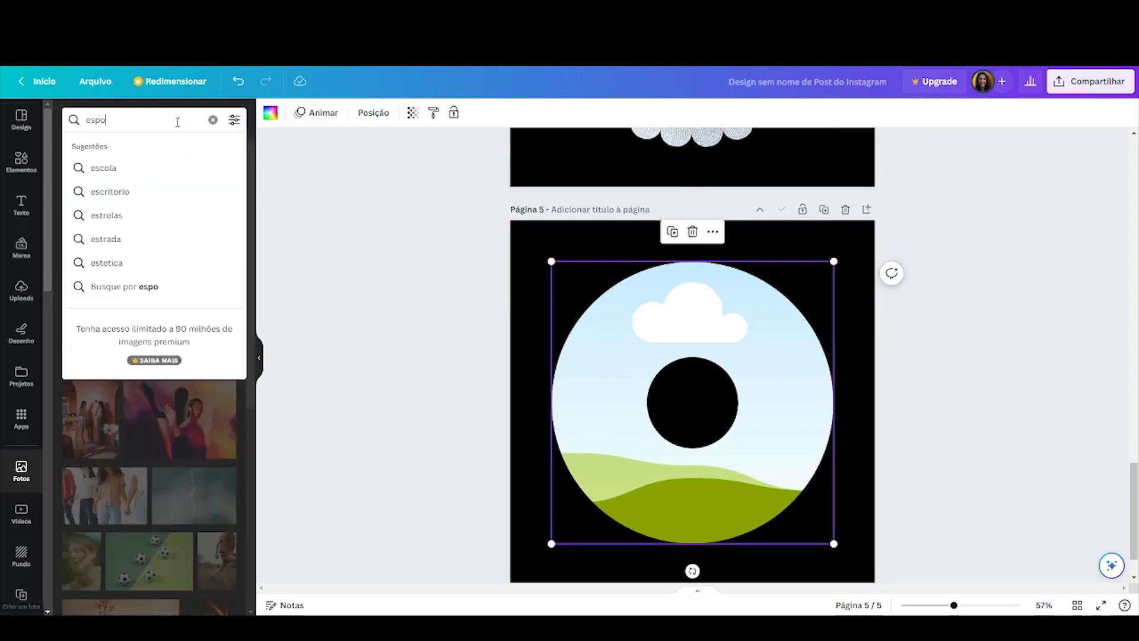
{"action": "type", "text": "rtes"}
{"action": "key", "text": "Return"}
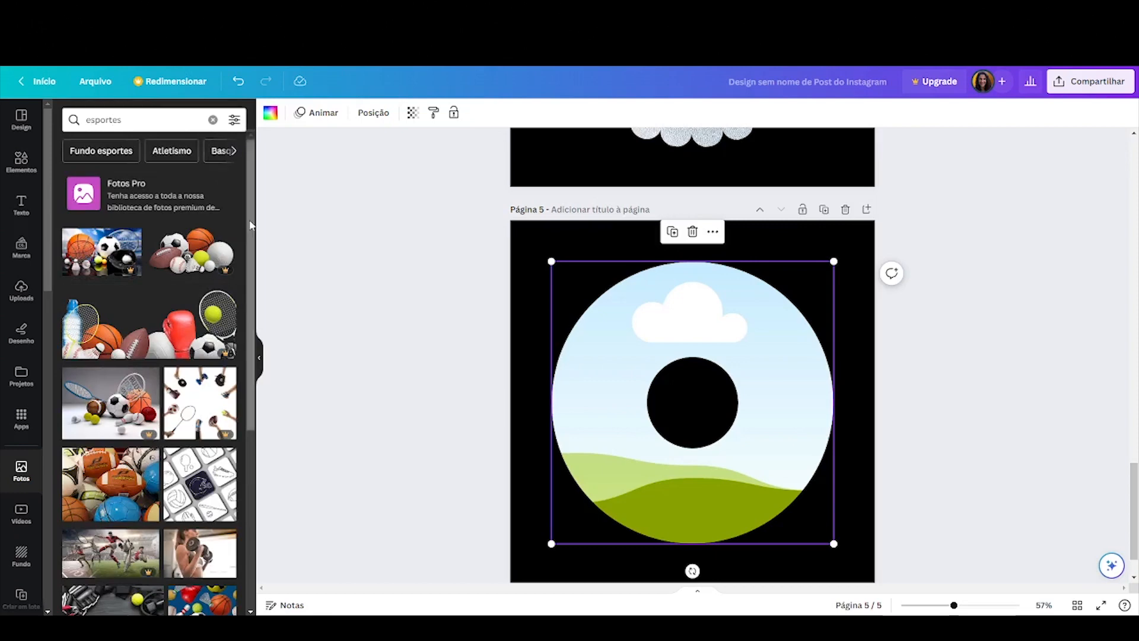
{"action": "left_click", "coordinate": [167, 113]}
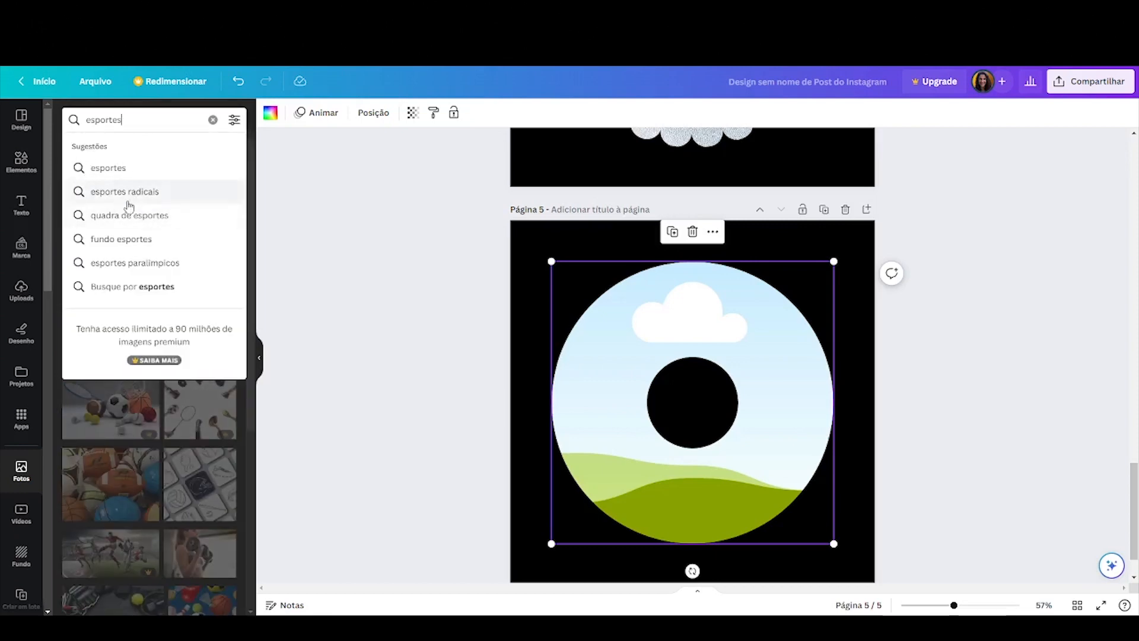
{"action": "left_click", "coordinate": [146, 192]}
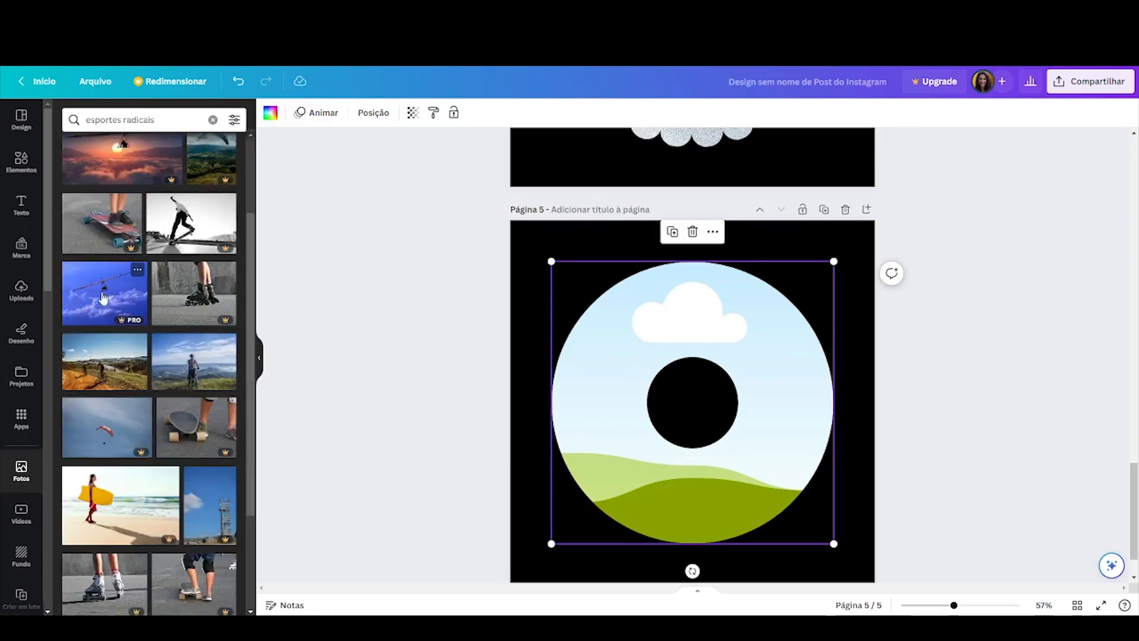
Drop the mountain cycling photo from the esportes radicais results into the ring-shaped frame on page 5
{"action": "left_click_drag", "start_coordinate": [102, 374], "coordinate": [641, 328]}
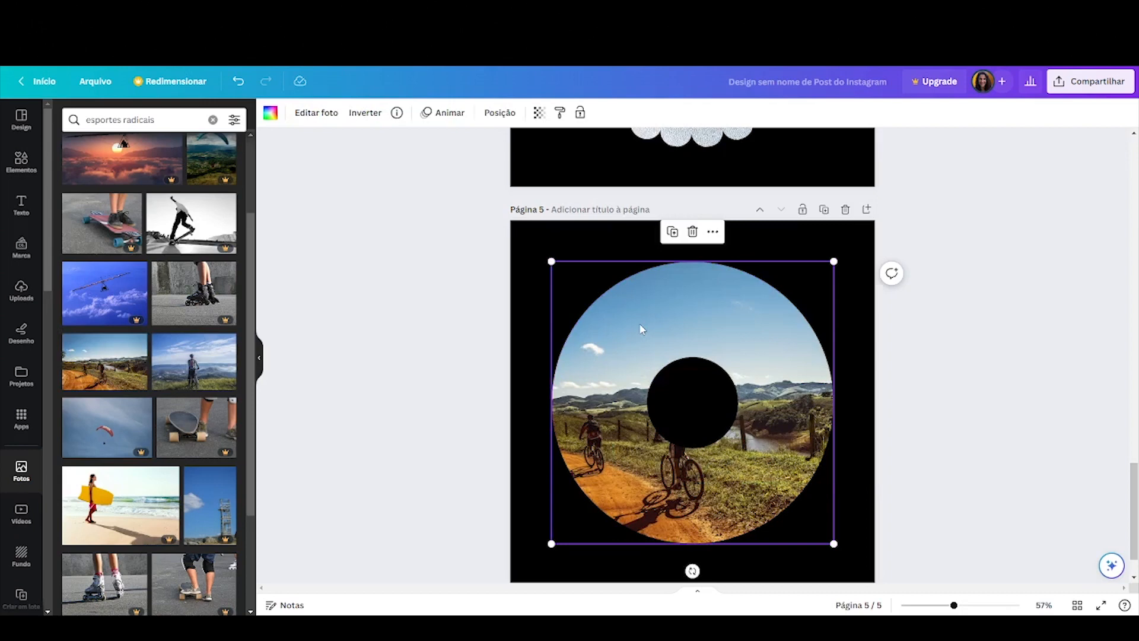
{"action": "double_click", "coordinate": [640, 324]}
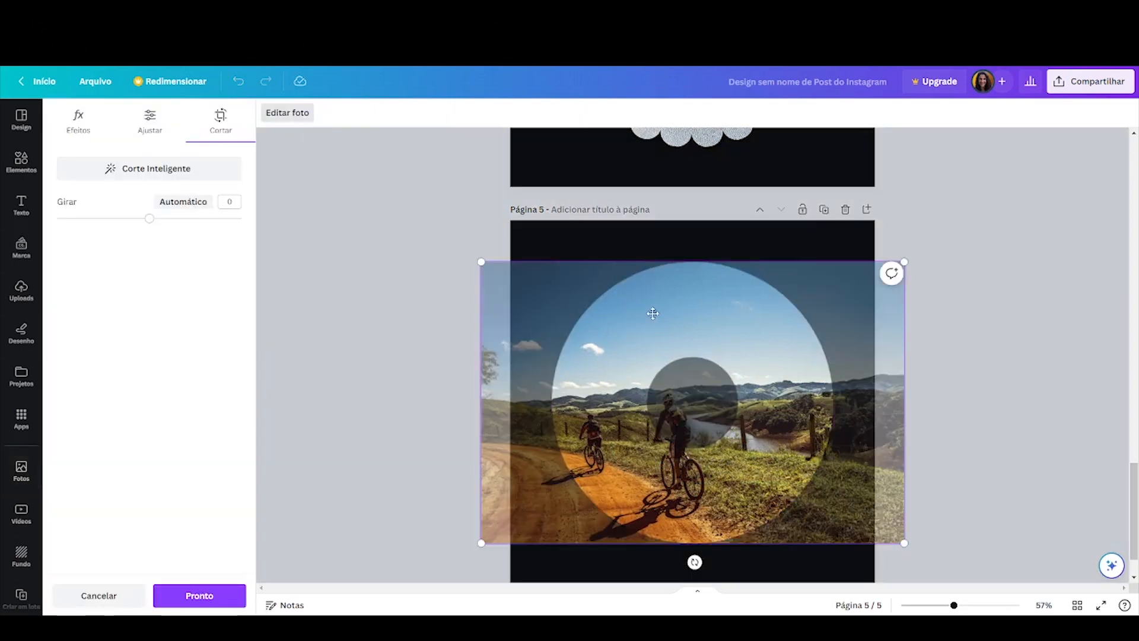
Enlarge and reposition the cycling photo inside the page 5 ring frame so a cyclist sits beside the centre hole
{"action": "left_click_drag", "start_coordinate": [653, 313], "coordinate": [803, 303]}
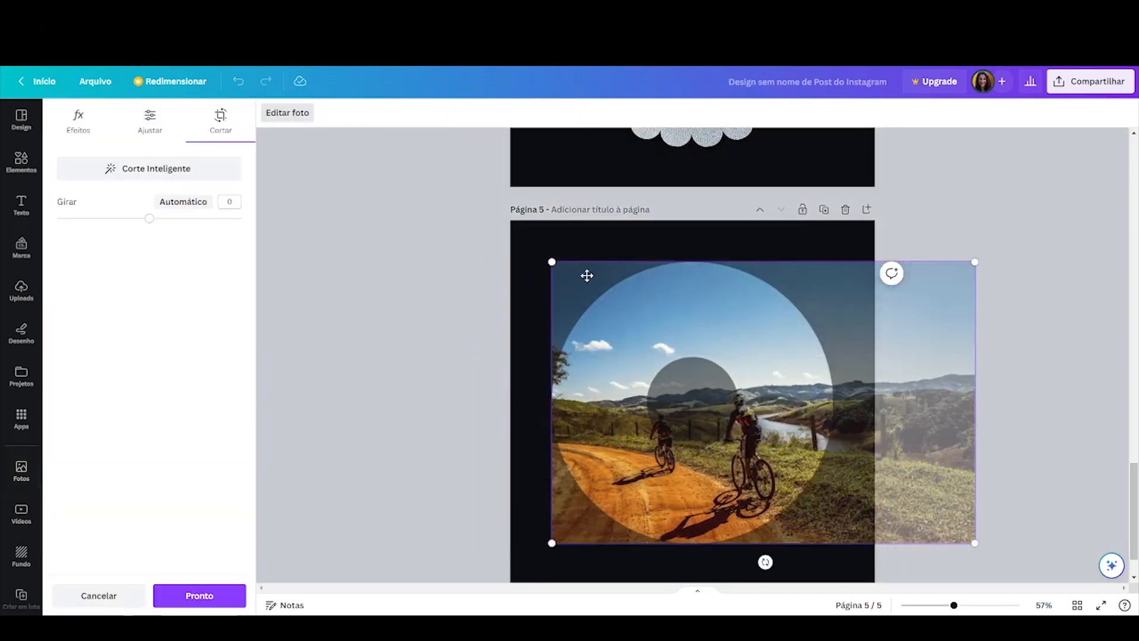
{"action": "left_click_drag", "start_coordinate": [552, 263], "coordinate": [449, 173]}
{"action": "left_click_drag", "start_coordinate": [688, 282], "coordinate": [778, 249]}
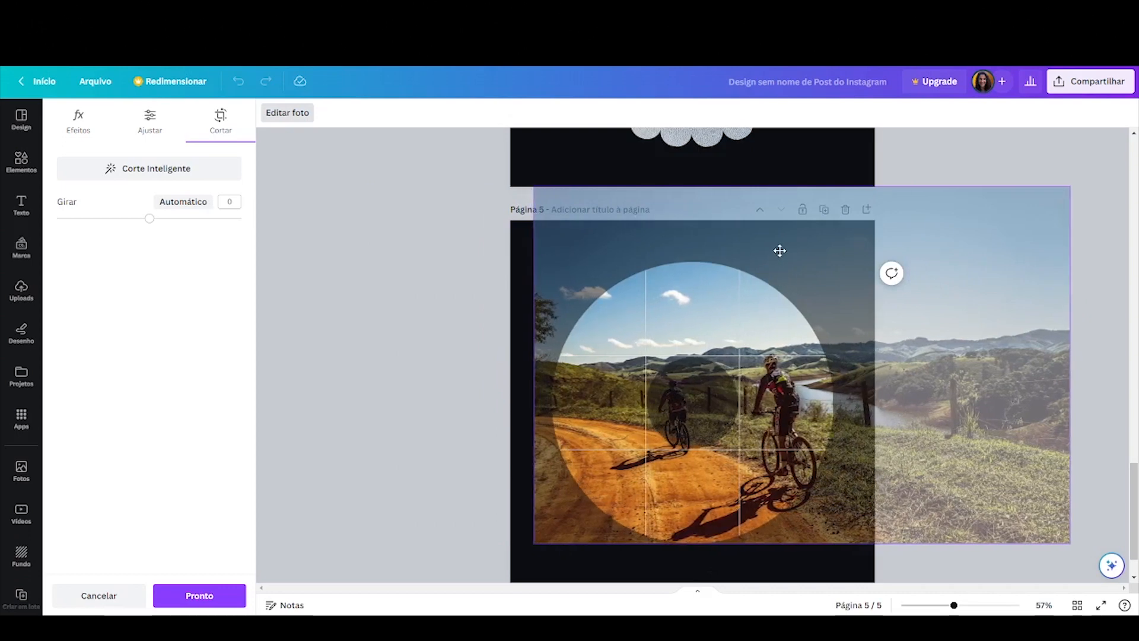
{"action": "left_click_drag", "start_coordinate": [1074, 186], "coordinate": [1114, 128]}
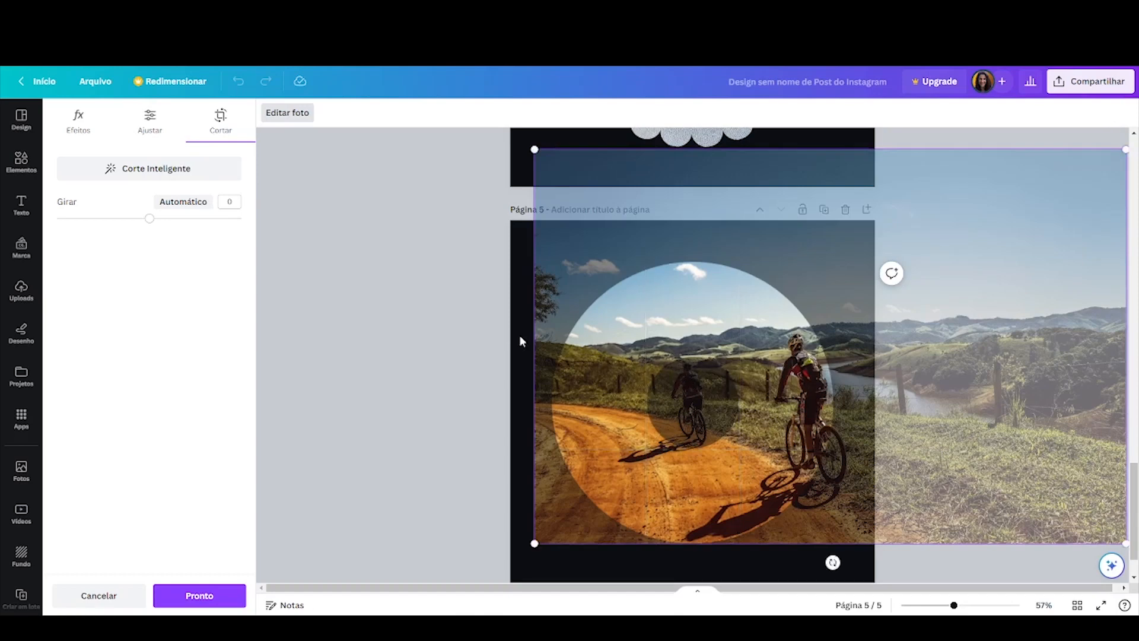
{"action": "left_click_drag", "start_coordinate": [891, 383], "coordinate": [887, 383]}
{"action": "left_click", "coordinate": [468, 397]}
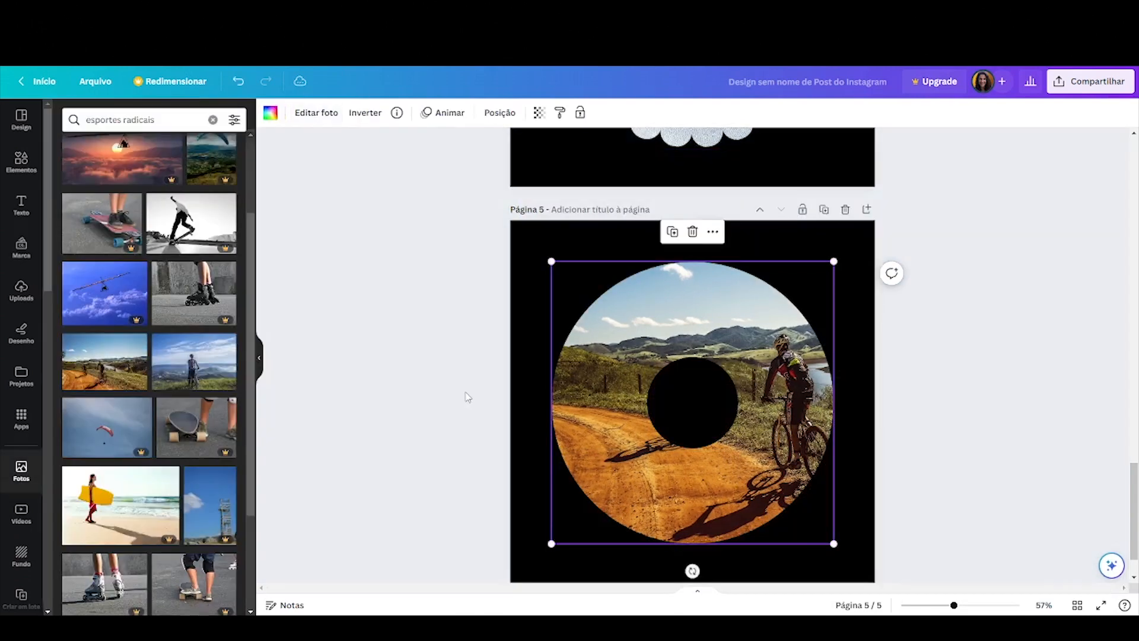
{"action": "double_click", "coordinate": [715, 306]}
{"action": "left_click_drag", "start_coordinate": [716, 306], "coordinate": [597, 303]}
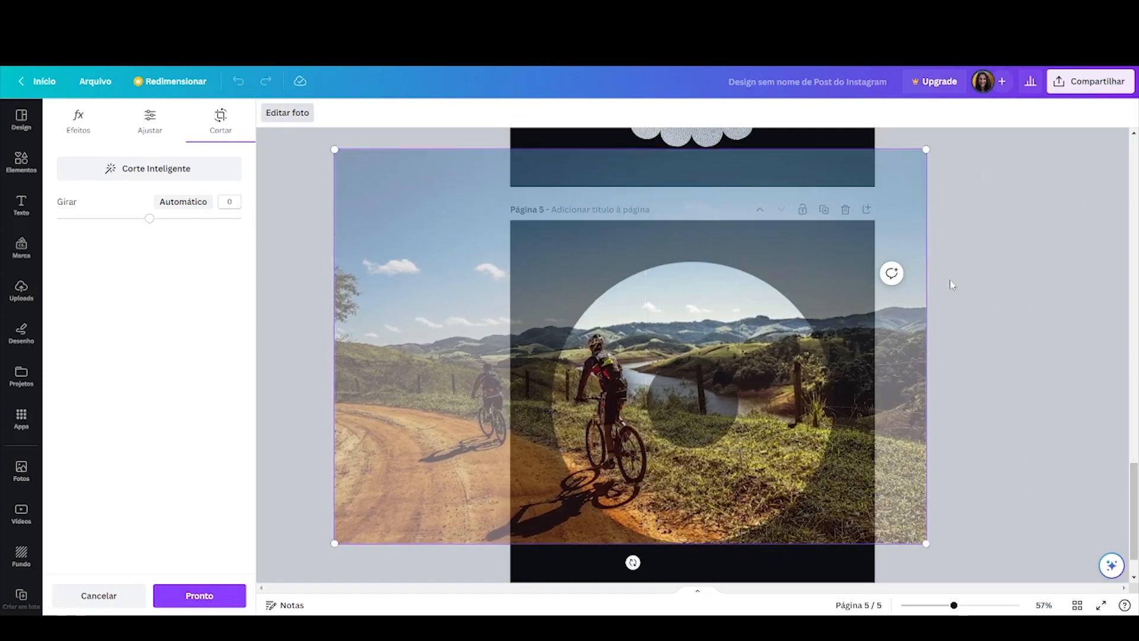
{"action": "left_click", "coordinate": [966, 283]}
{"action": "left_click", "coordinate": [966, 284]}
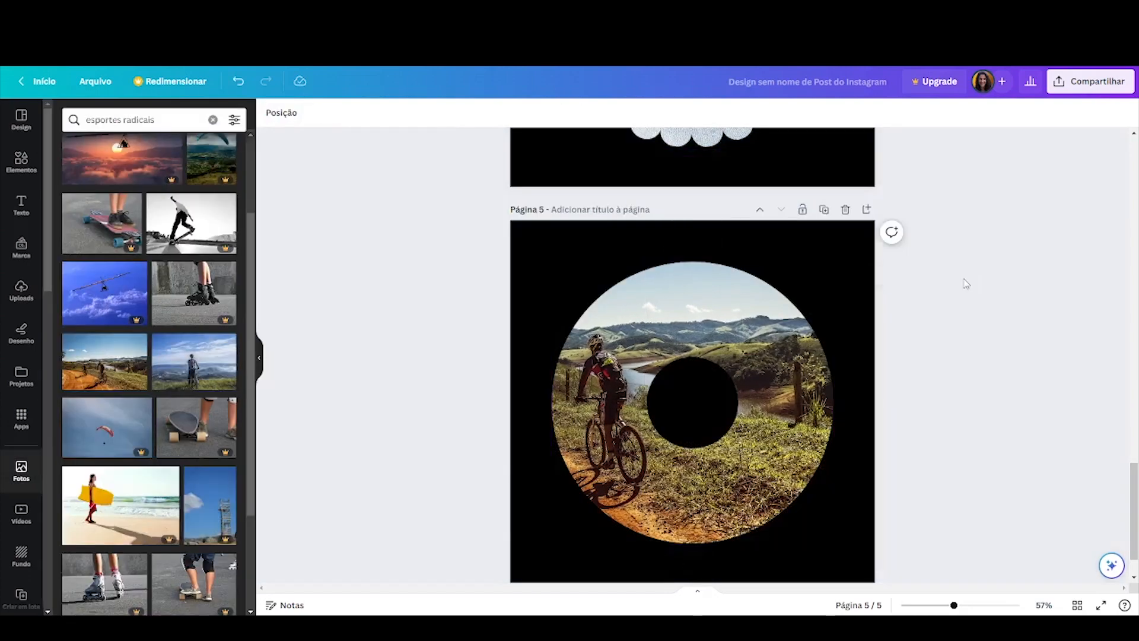